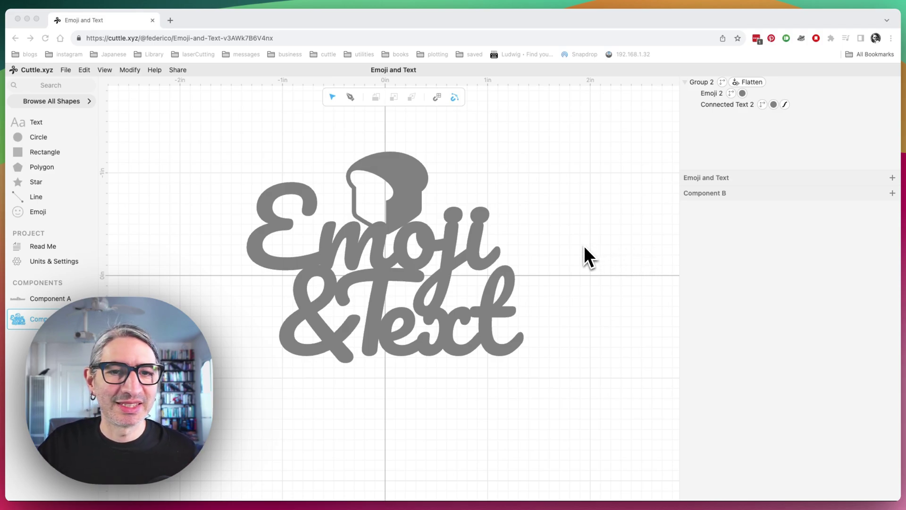
Create a new empty component in the project and bring its canvas origin into view.
{"action": "left_click", "coordinate": [565, 219]}
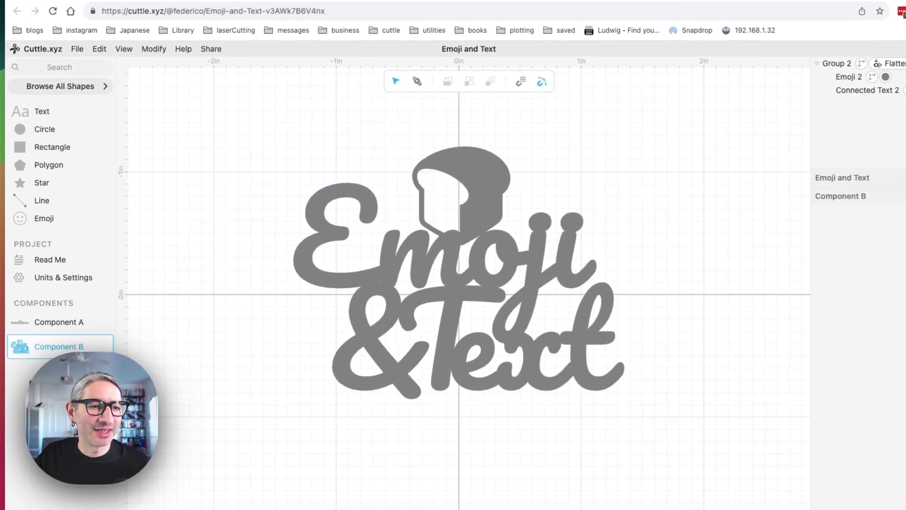
{"action": "left_click", "coordinate": [47, 340]}
{"action": "scroll", "coordinate": [486, 347], "scroll_direction": "up", "scroll_amount": 1}
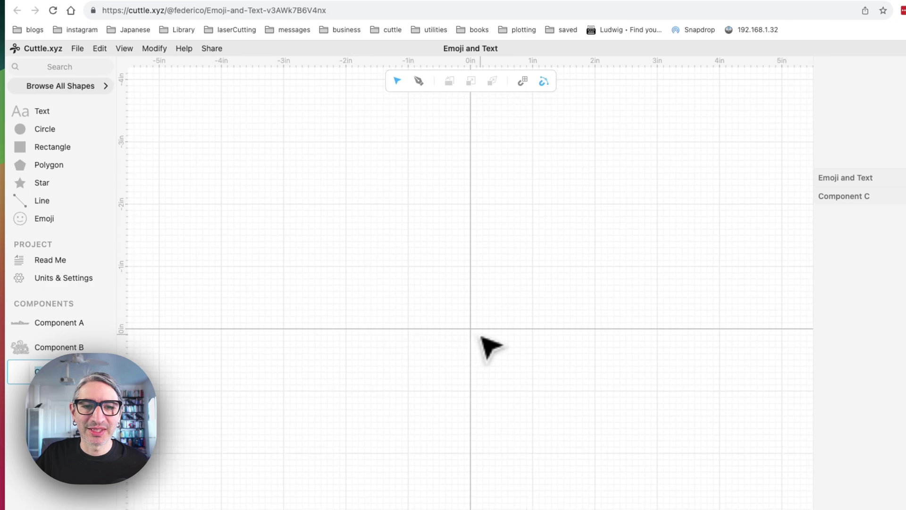
{"action": "left_click_drag", "start_coordinate": [490, 348], "coordinate": [470, 305]}
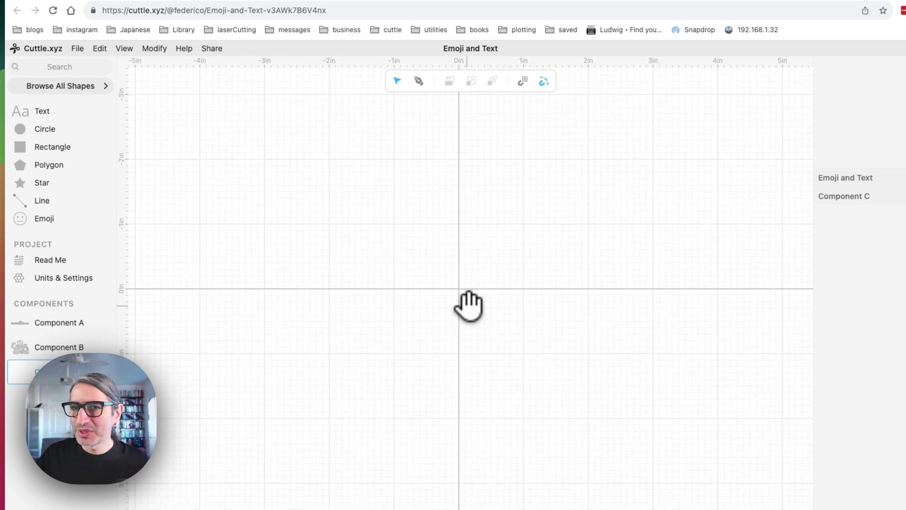
Find the Connected Text shape, place it at the canvas origin and set its alignment to center.
{"action": "left_click", "coordinate": [84, 69]}
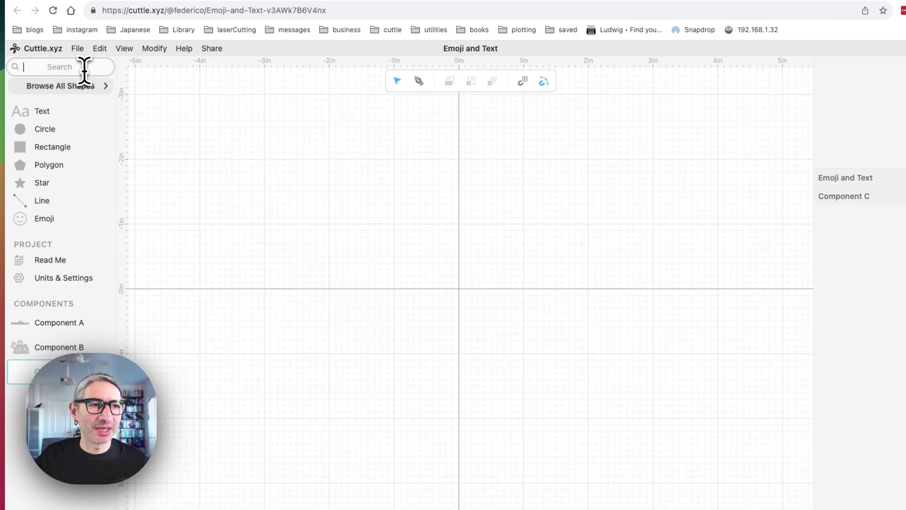
{"action": "type", "text": "co"}
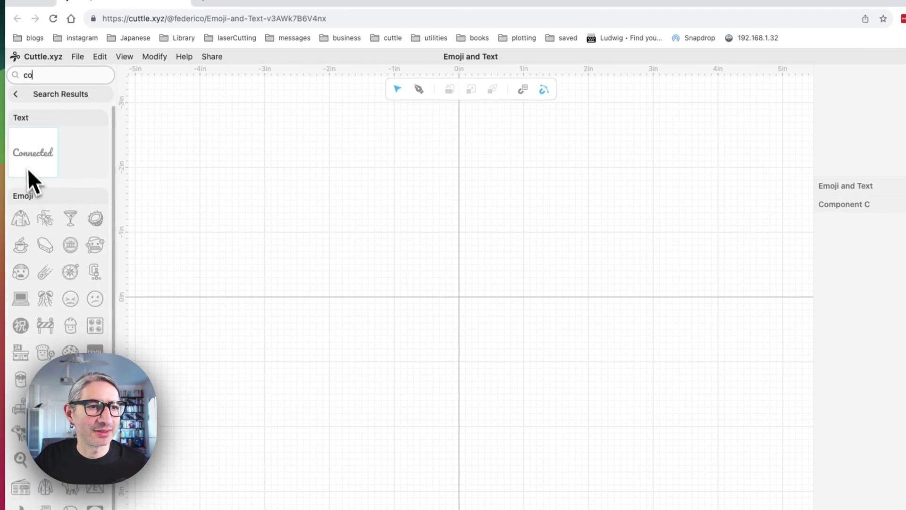
{"action": "left_click_drag", "start_coordinate": [17, 163], "coordinate": [459, 300]}
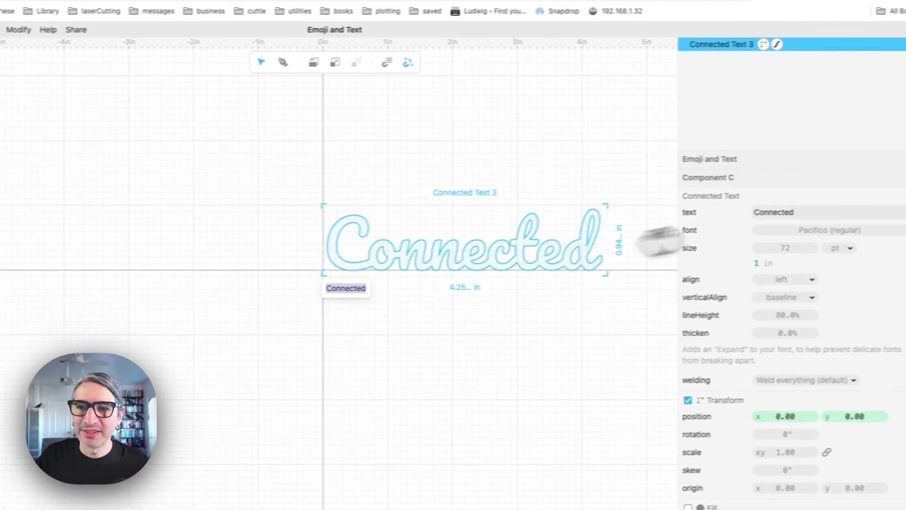
{"action": "left_click", "coordinate": [812, 279]}
{"action": "left_click", "coordinate": [799, 292]}
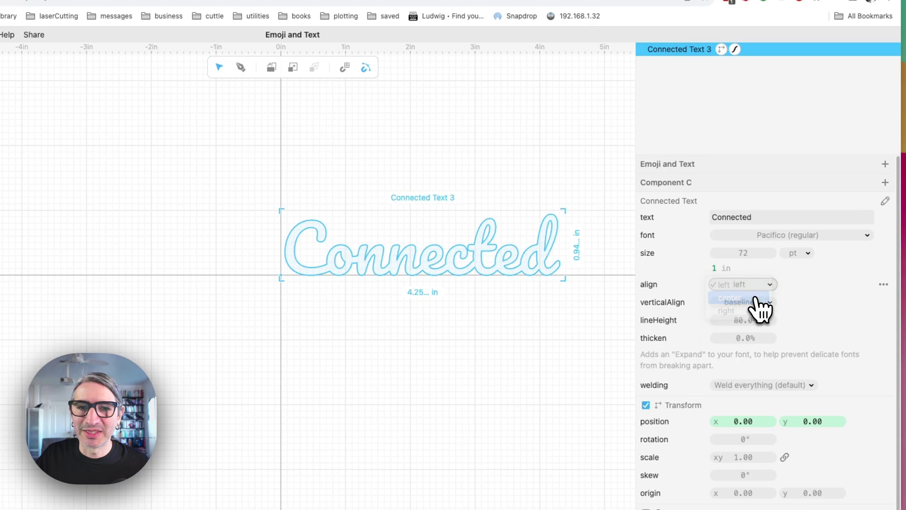
Set the connected text to "Buddies Forever" with extra spaces between the words to leave a gap for an emoji.
{"action": "left_click", "coordinate": [762, 218]}
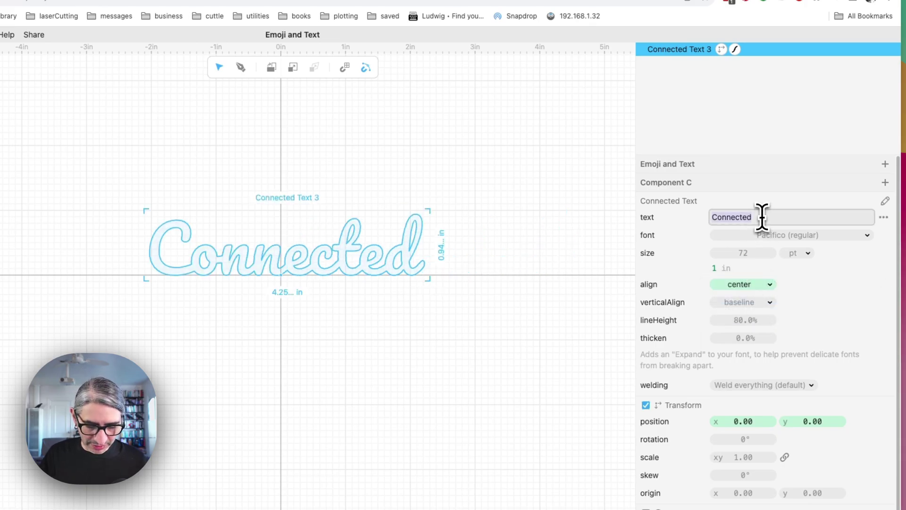
{"action": "type", "text": "Buddies"}
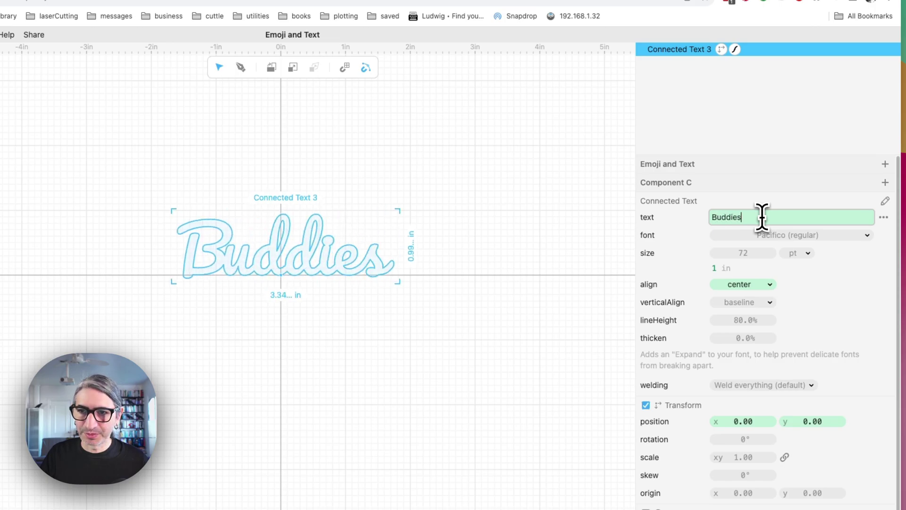
{"action": "key", "text": "BackSpace"}
{"action": "type", "text": "Forever"}
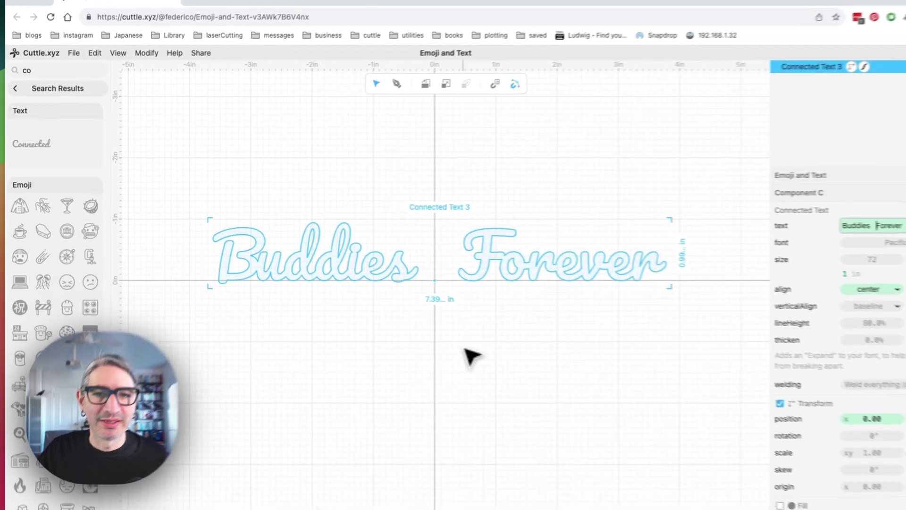
{"action": "left_click", "coordinate": [418, 339]}
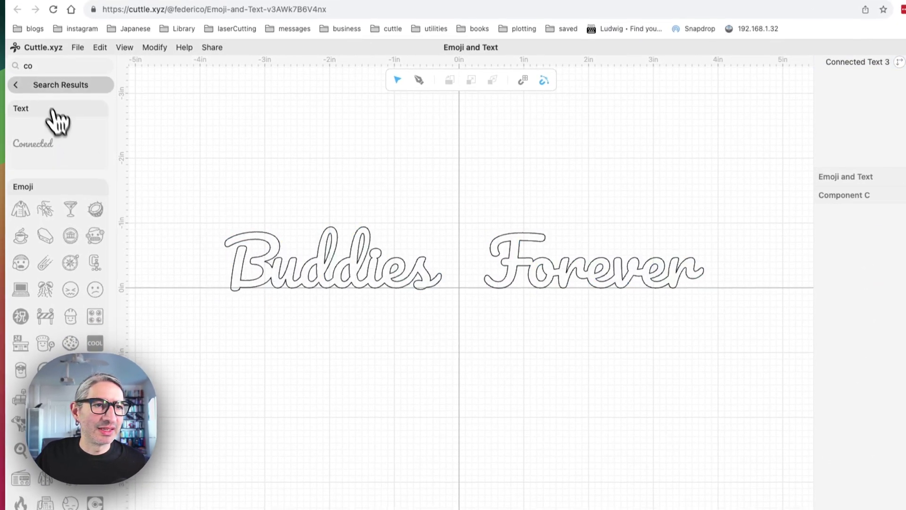
Add an emoji shape in the gap between the two words, centred at x 0.00 and about y -0.32.
{"action": "left_click", "coordinate": [26, 86]}
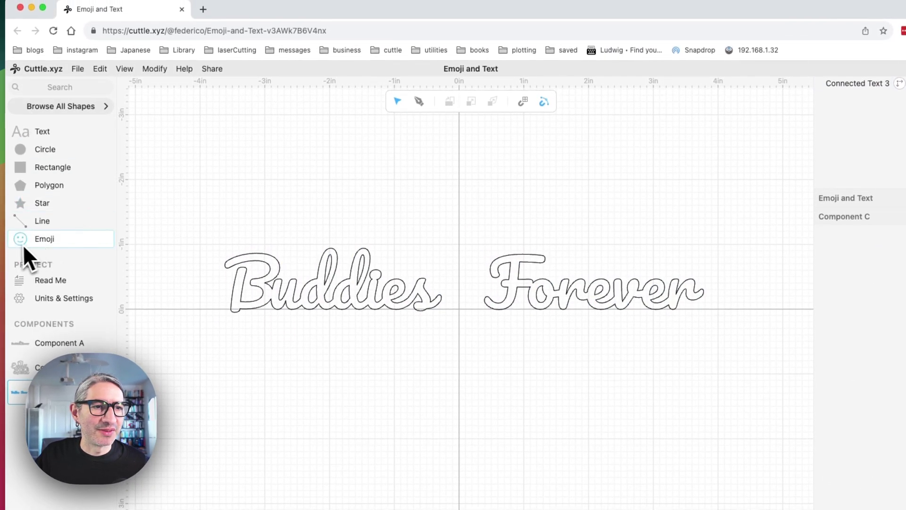
{"action": "left_click_drag", "start_coordinate": [18, 244], "coordinate": [462, 295]}
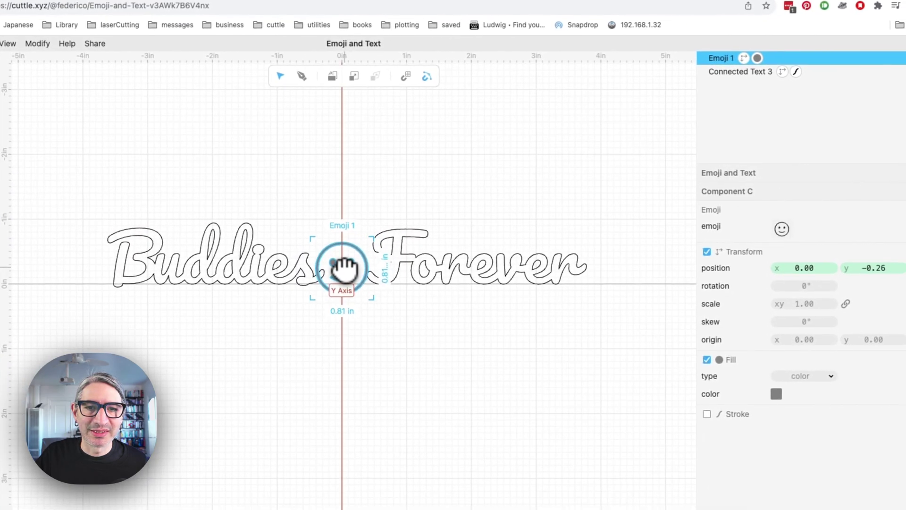
{"action": "left_click_drag", "start_coordinate": [344, 269], "coordinate": [344, 268]}
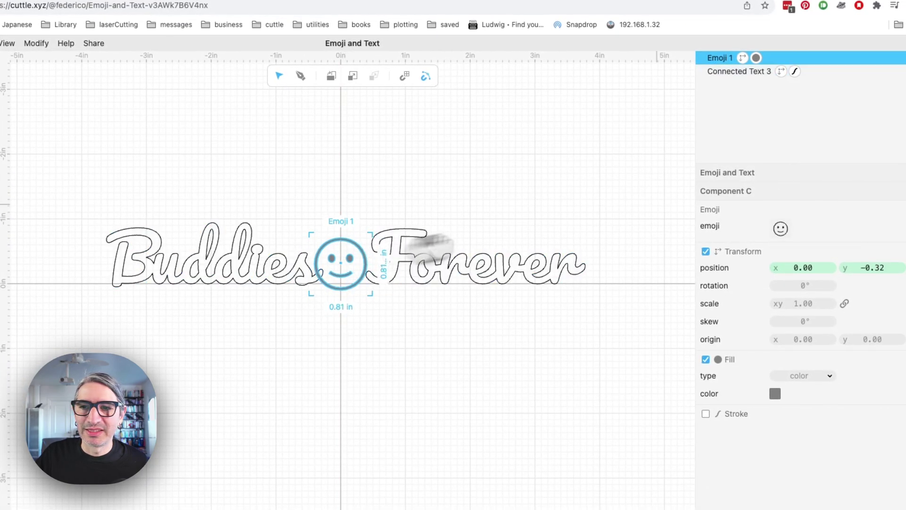
Change the emoji between the words to the Black Cat.
{"action": "left_click", "coordinate": [732, 214]}
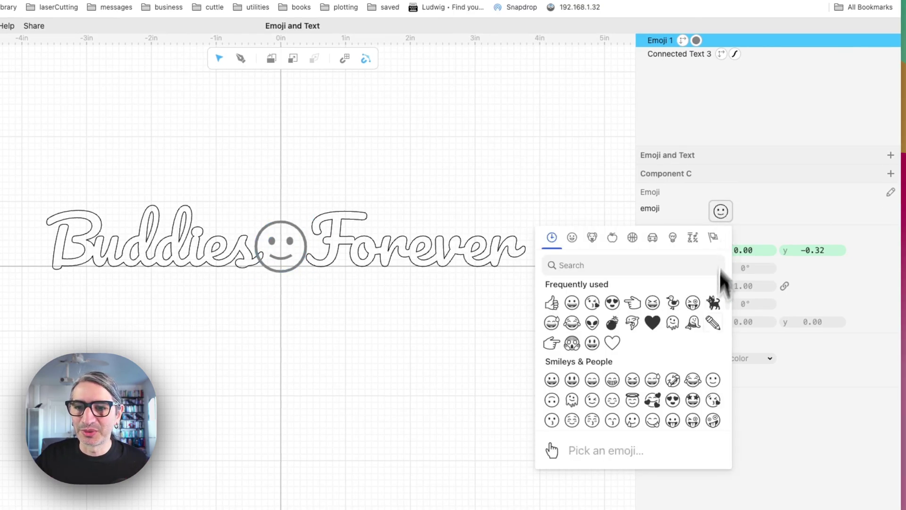
{"action": "left_click", "coordinate": [652, 322]}
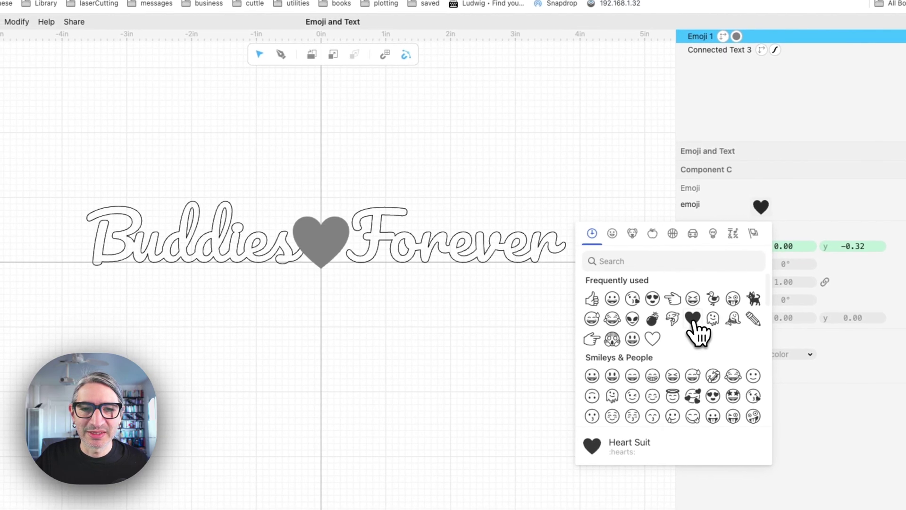
{"action": "left_click", "coordinate": [758, 298]}
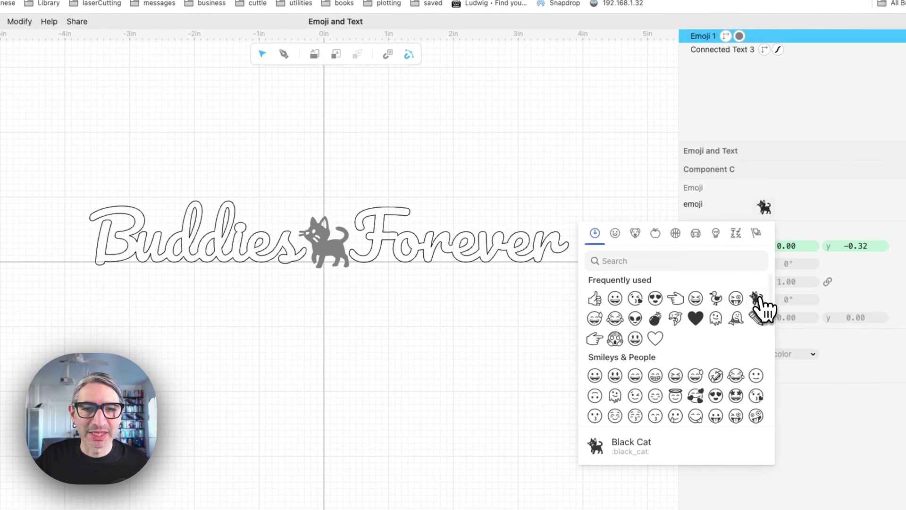
{"action": "left_click", "coordinate": [376, 296]}
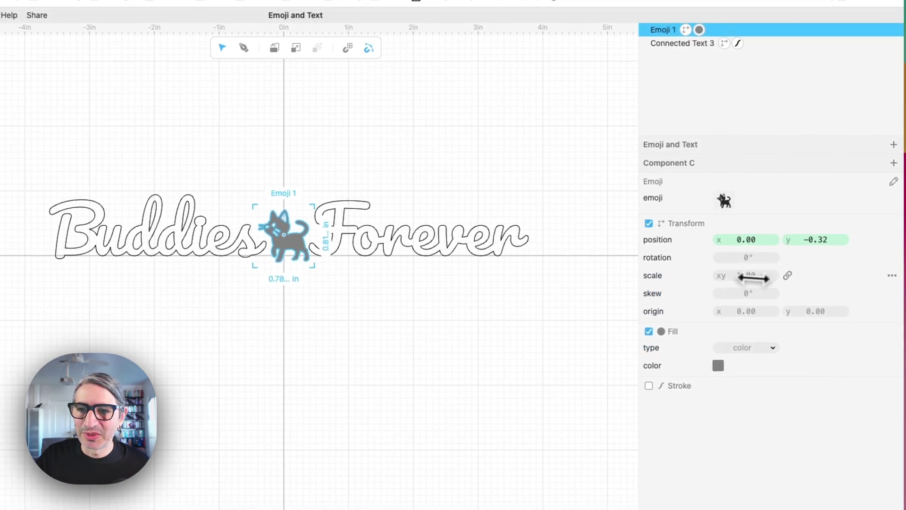
Scale the cat emoji to 1.44 and position it at about x -0.04 so it overlaps both words.
{"action": "left_click_drag", "start_coordinate": [745, 276], "coordinate": [796, 277]}
{"action": "left_click_drag", "start_coordinate": [289, 247], "coordinate": [287, 236]}
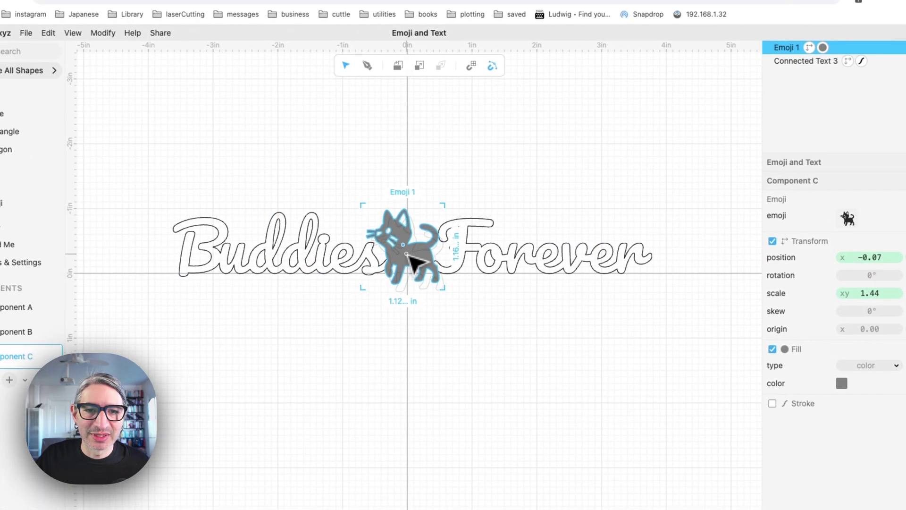
{"action": "left_click_drag", "start_coordinate": [408, 255], "coordinate": [408, 254]}
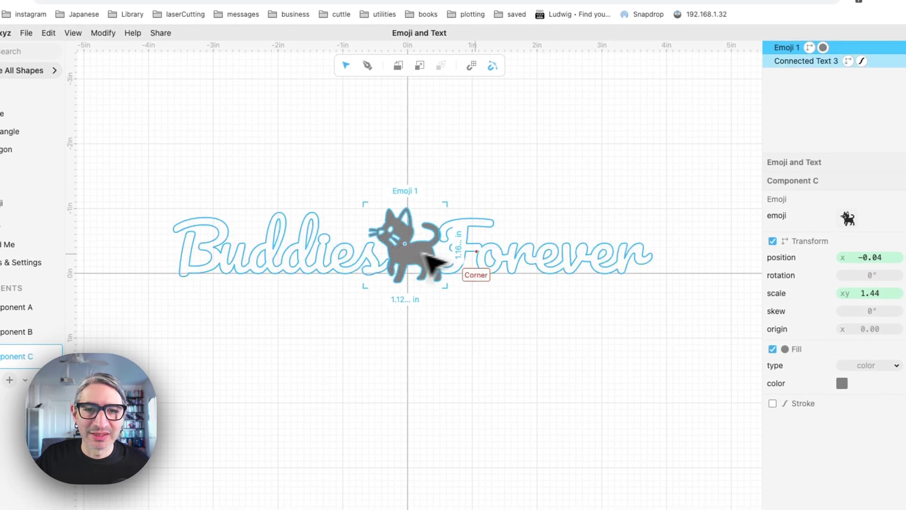
{"action": "left_click", "coordinate": [484, 320]}
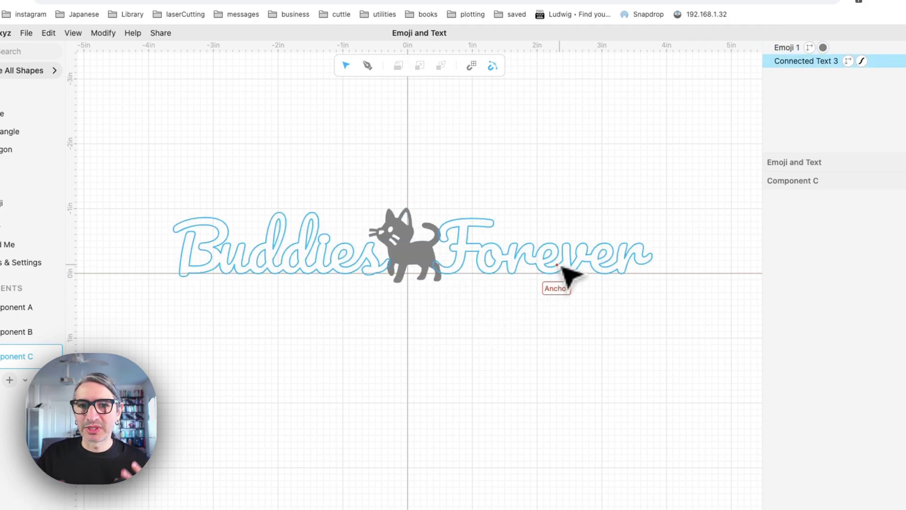
Turn on a color fill for the "Buddies Forever" connected text.
{"action": "left_click", "coordinate": [215, 244]}
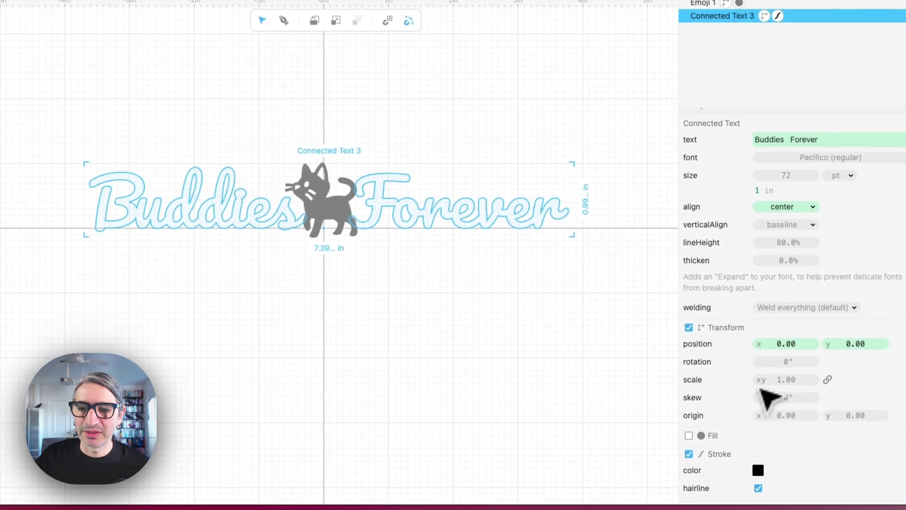
{"action": "left_click", "coordinate": [689, 436]}
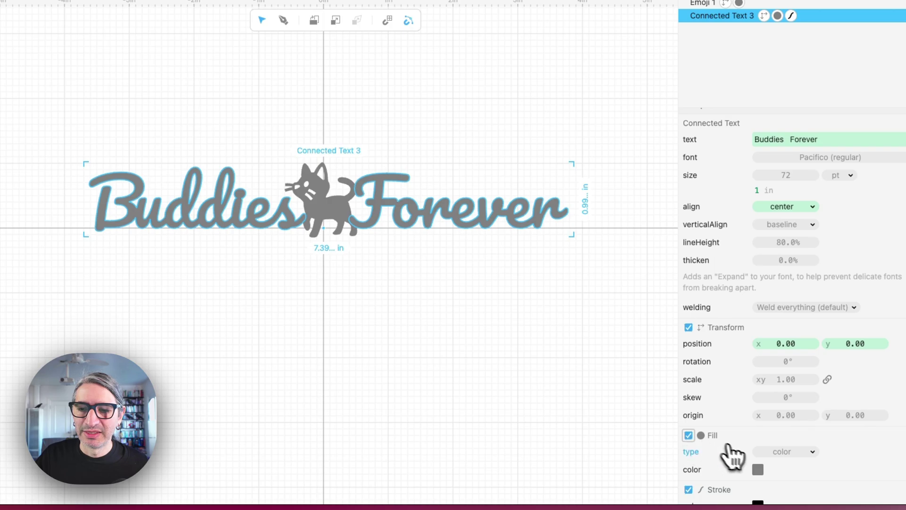
{"action": "left_click", "coordinate": [347, 321]}
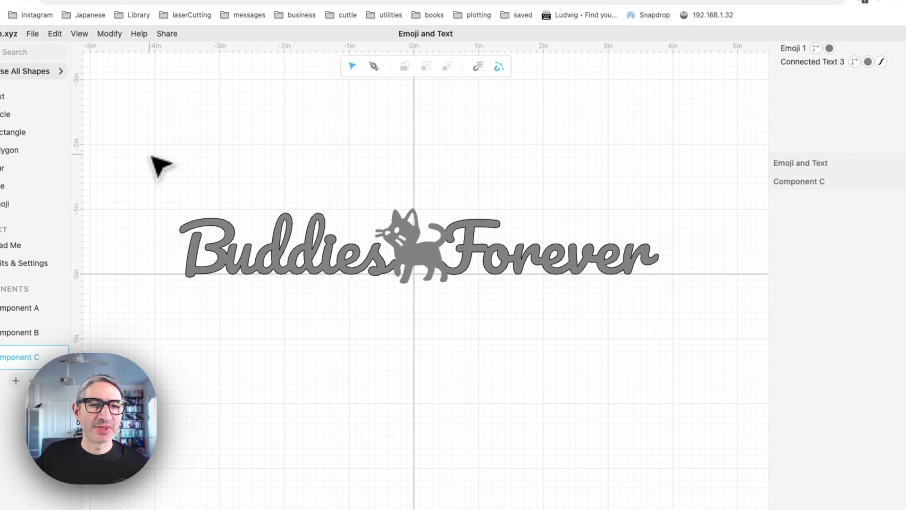
Select the cat emoji and the connected text together and apply the Flatten modifier to them.
{"action": "left_click_drag", "start_coordinate": [150, 154], "coordinate": [688, 361]}
{"action": "left_click", "coordinate": [73, 40]}
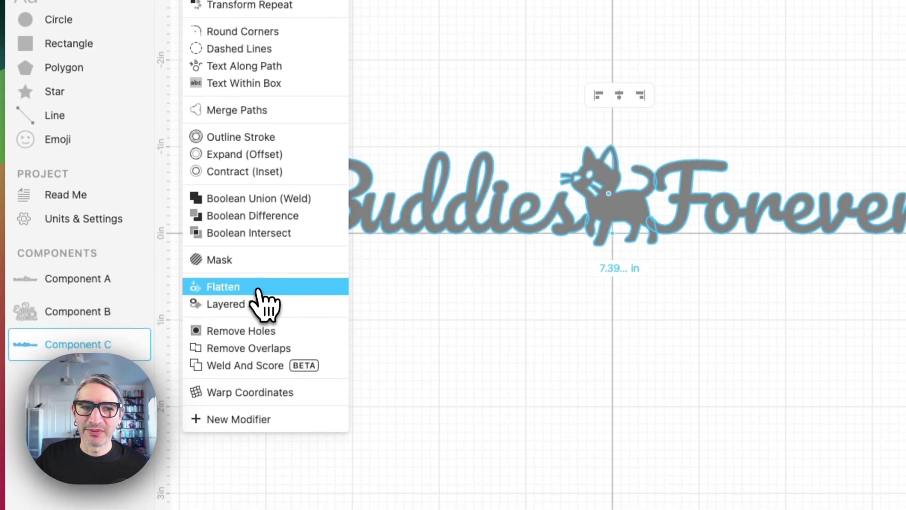
{"action": "left_click", "coordinate": [197, 400]}
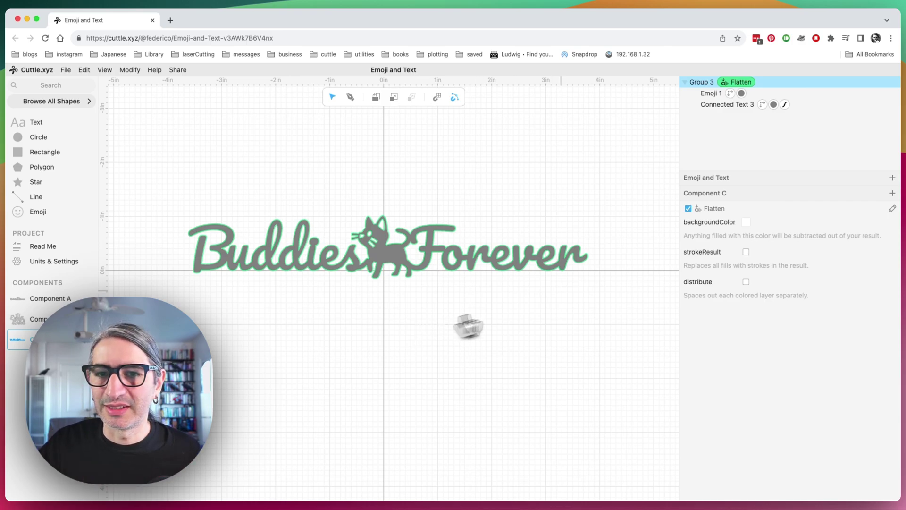
Enable strokeResult on the Flatten modifier so the combined shape uses strokes instead of fills.
{"action": "left_click", "coordinate": [746, 252]}
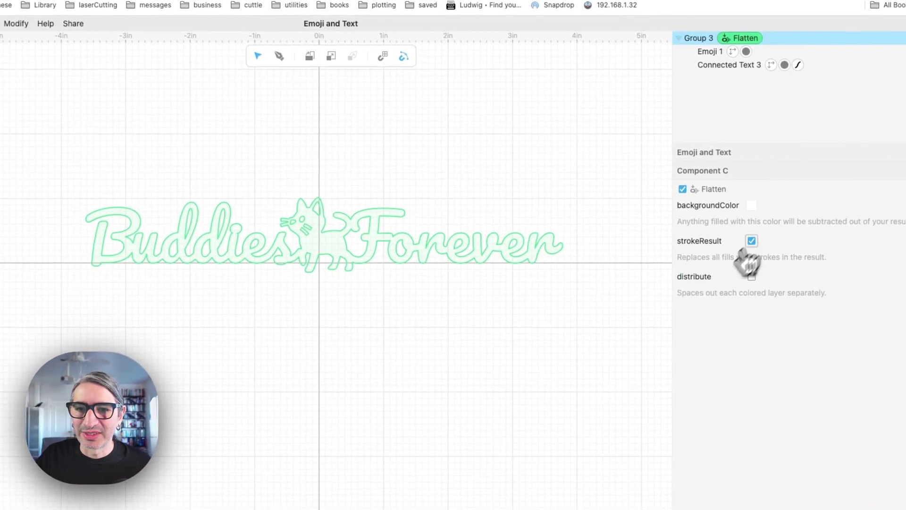
{"action": "scroll", "coordinate": [385, 313], "scroll_direction": "up", "scroll_amount": 3}
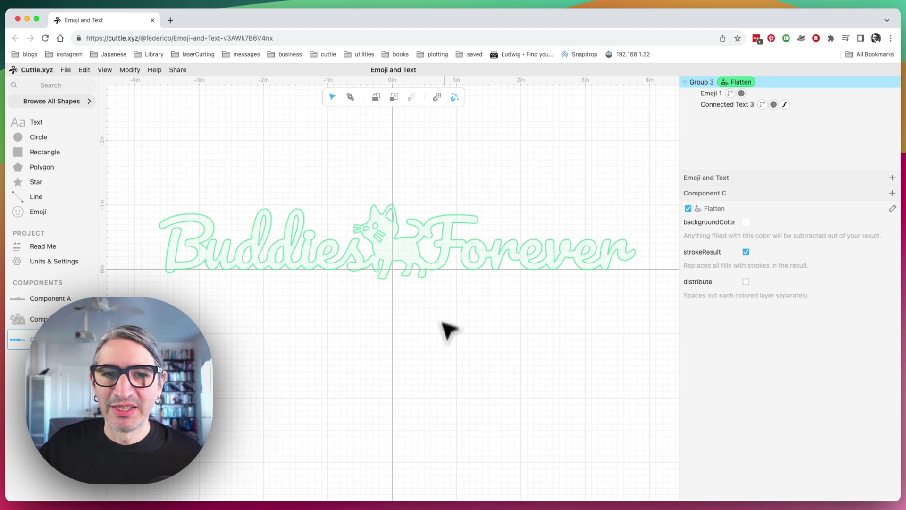
{"action": "left_click", "coordinate": [444, 326]}
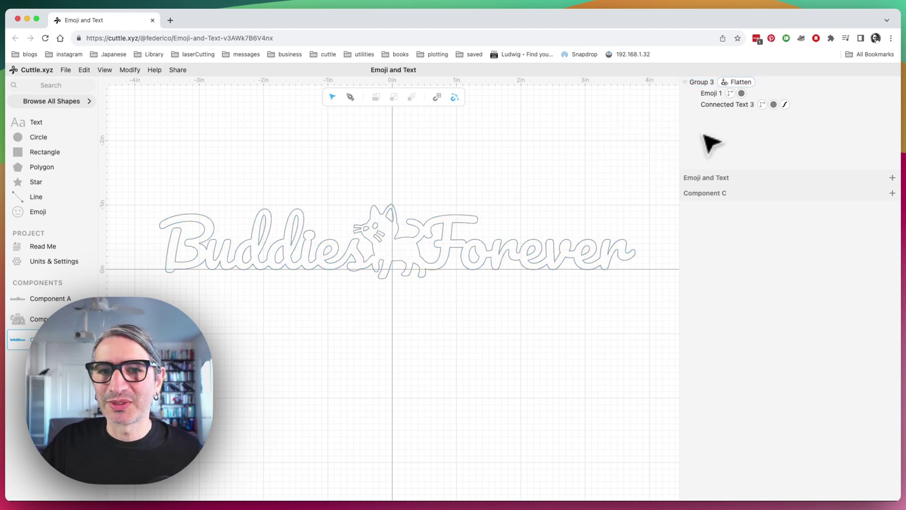
Change the connected text inside the flattened group to "Best Friends" with an extra space between the words, then select the whole group.
{"action": "left_click", "coordinate": [714, 105]}
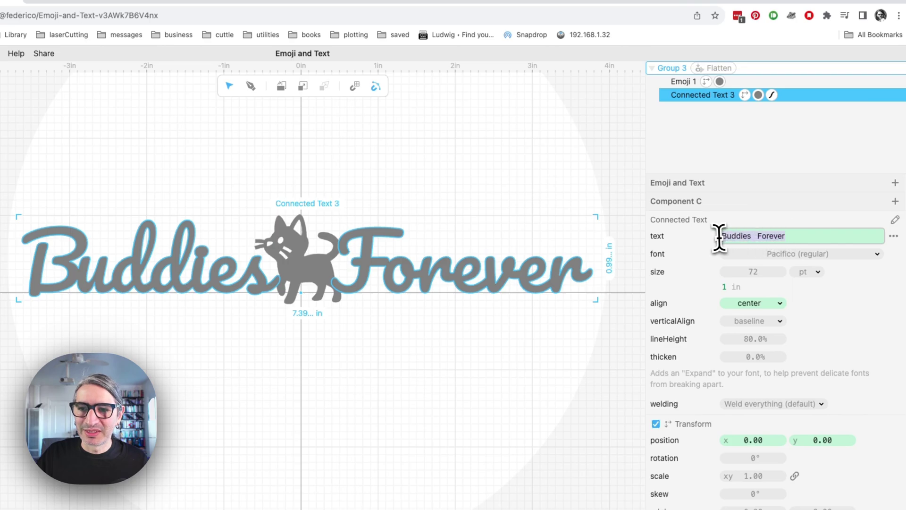
{"action": "type", "text": "Best "}
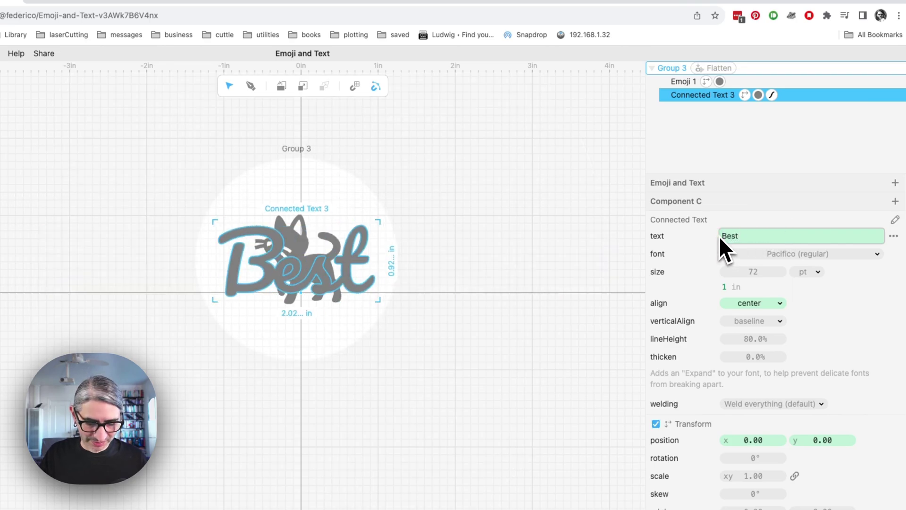
{"action": "type", "text": "Friends"}
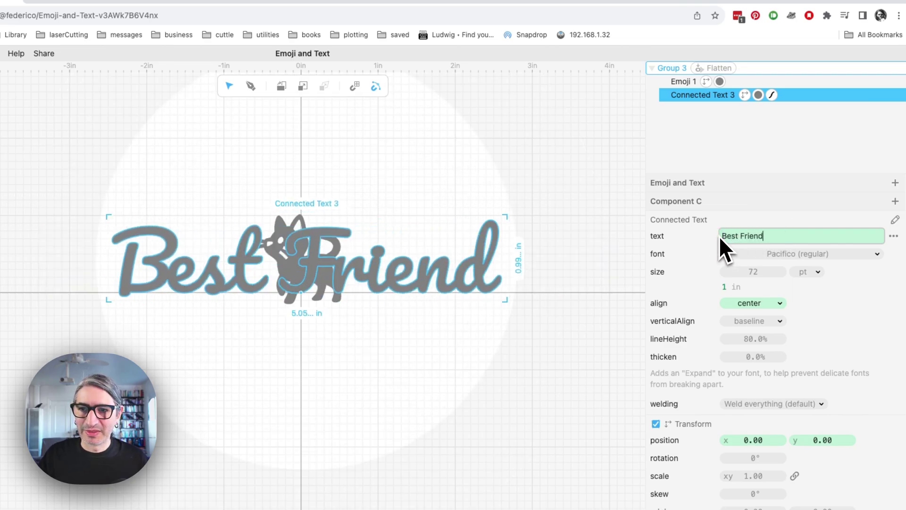
{"action": "key", "text": "Left"}
{"action": "key", "text": "Left"}
{"action": "key", "text": "Left"}
{"action": "key", "text": "Left"}
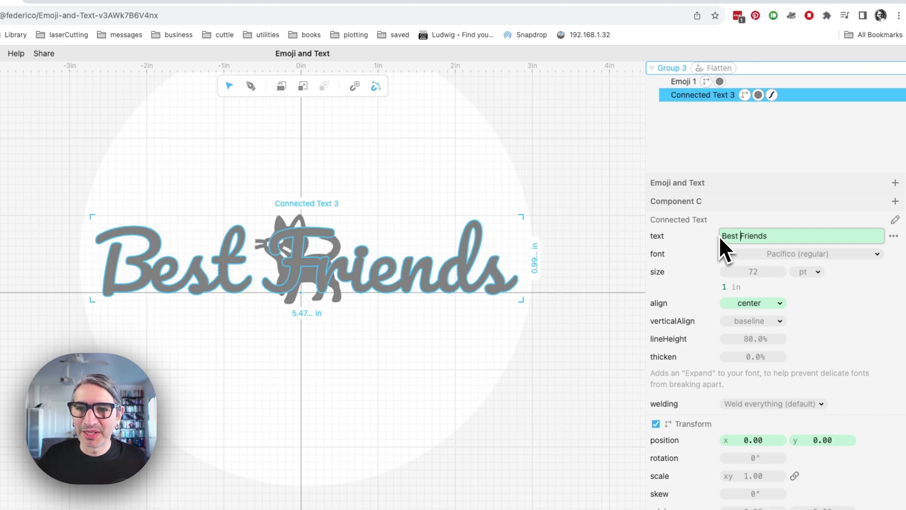
{"action": "left_click", "coordinate": [289, 369]}
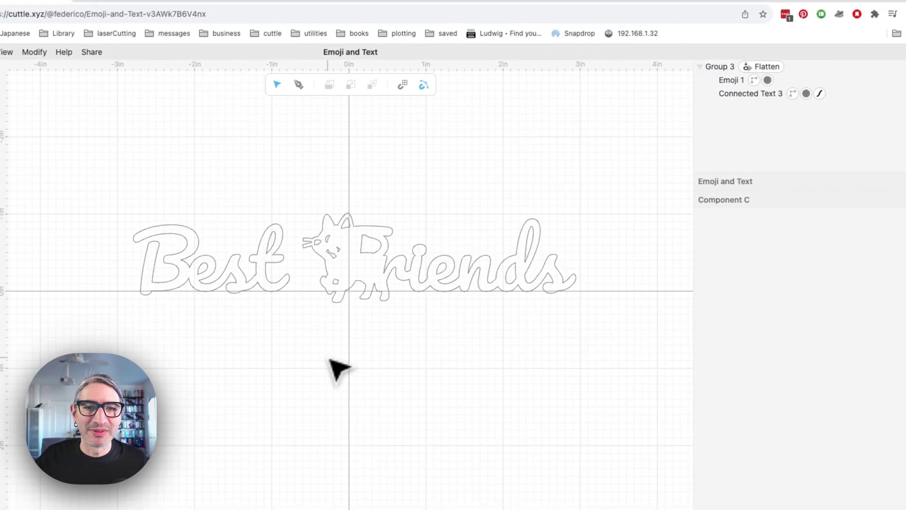
{"action": "left_click", "coordinate": [336, 283]}
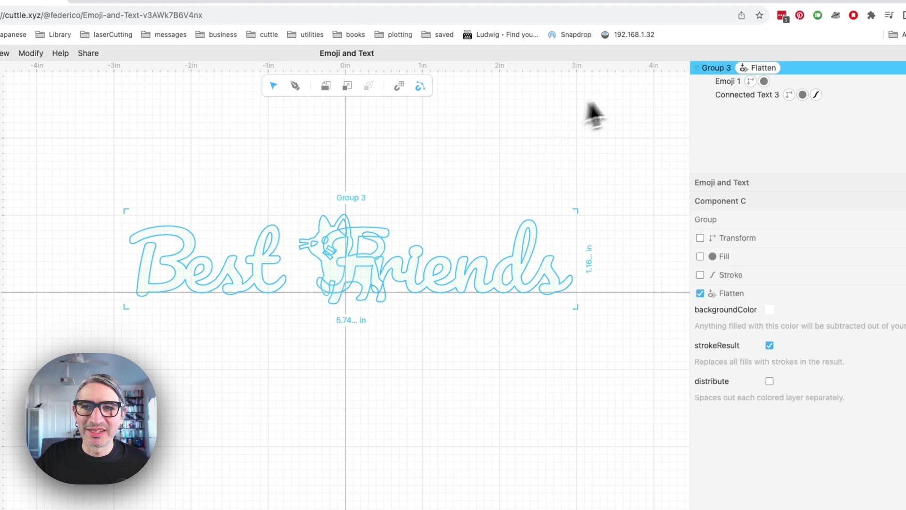
Move the cat emoji inside the flattened group into the gap between "Best" and "Friends", at about x -0.61, y -0.46.
{"action": "left_click", "coordinate": [728, 82]}
{"action": "left_click_drag", "start_coordinate": [324, 272], "coordinate": [322, 273]}
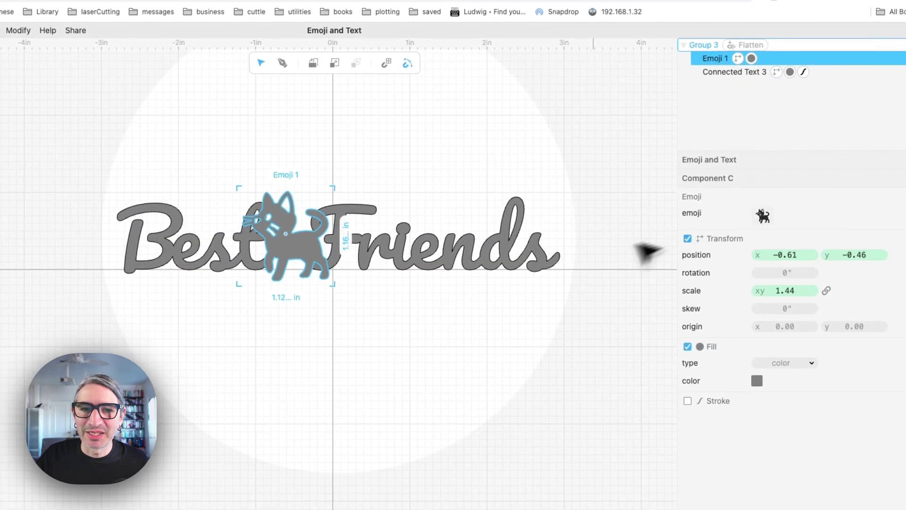
{"action": "left_click", "coordinate": [506, 323]}
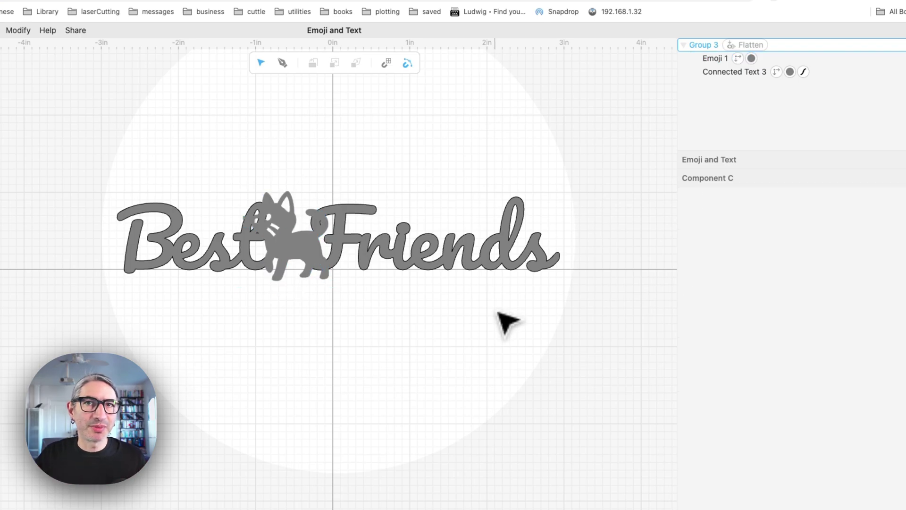
Add a new empty component to the project for a second version of the design.
{"action": "left_click", "coordinate": [60, 388]}
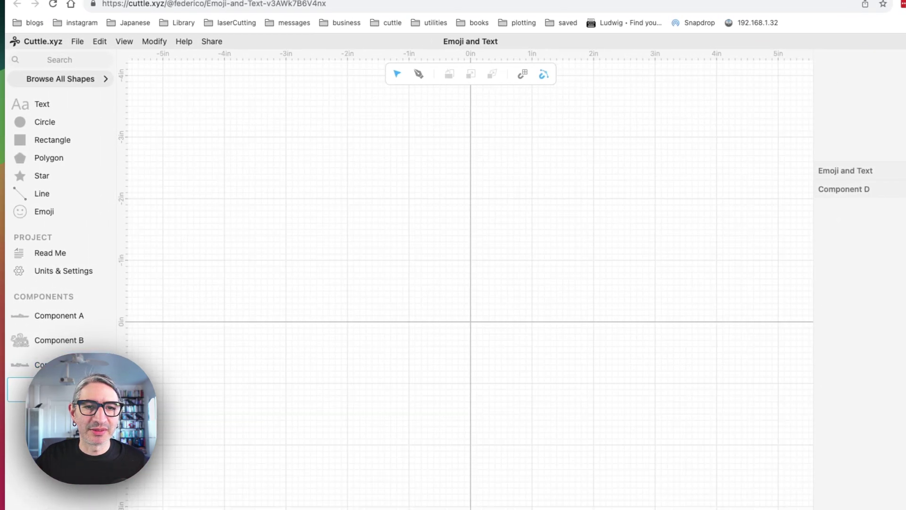
{"action": "scroll", "coordinate": [439, 361], "scroll_direction": "up", "scroll_amount": 2}
{"action": "left_click_drag", "start_coordinate": [443, 365], "coordinate": [408, 310]}
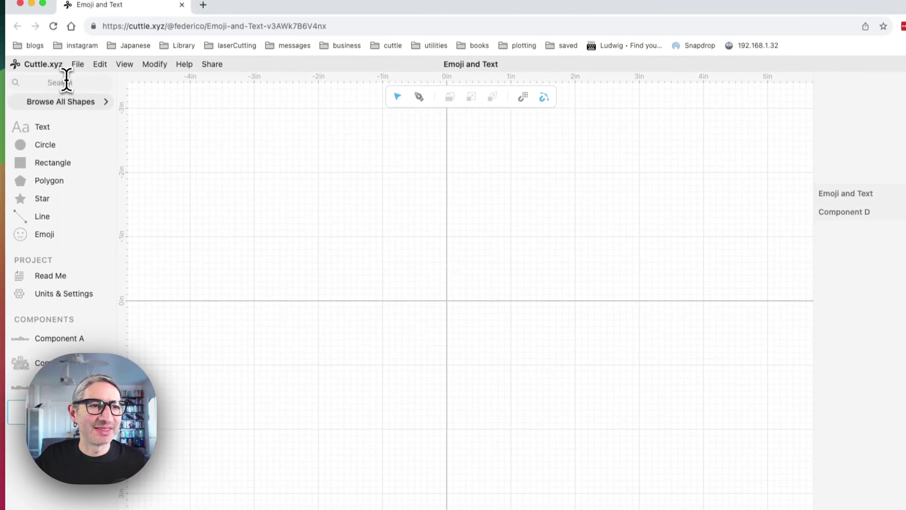
Find the Connected text shape by searching "co" and place one with its anchor snapped to the origin.
{"action": "left_click", "coordinate": [67, 60]}
{"action": "type", "text": "c"}
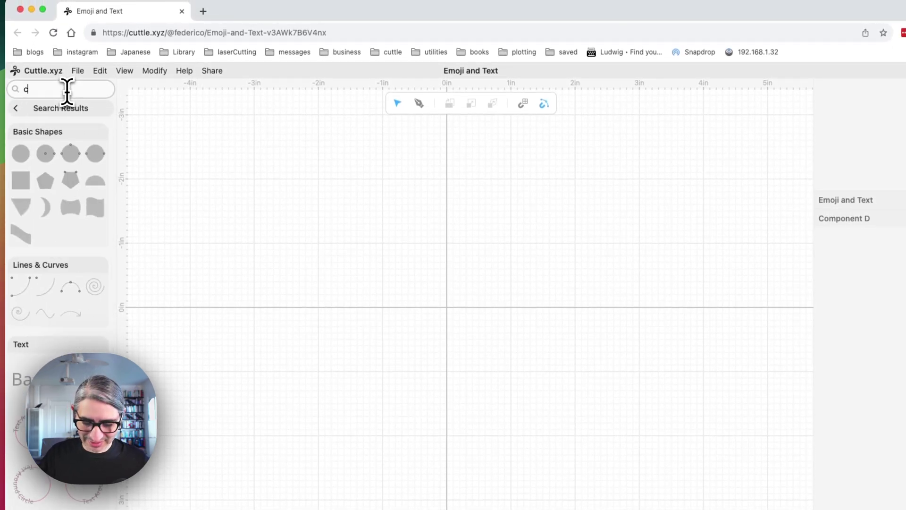
{"action": "type", "text": "o"}
{"action": "left_click_drag", "start_coordinate": [13, 169], "coordinate": [461, 305]}
{"action": "left_click_drag", "start_coordinate": [445, 273], "coordinate": [433, 275]}
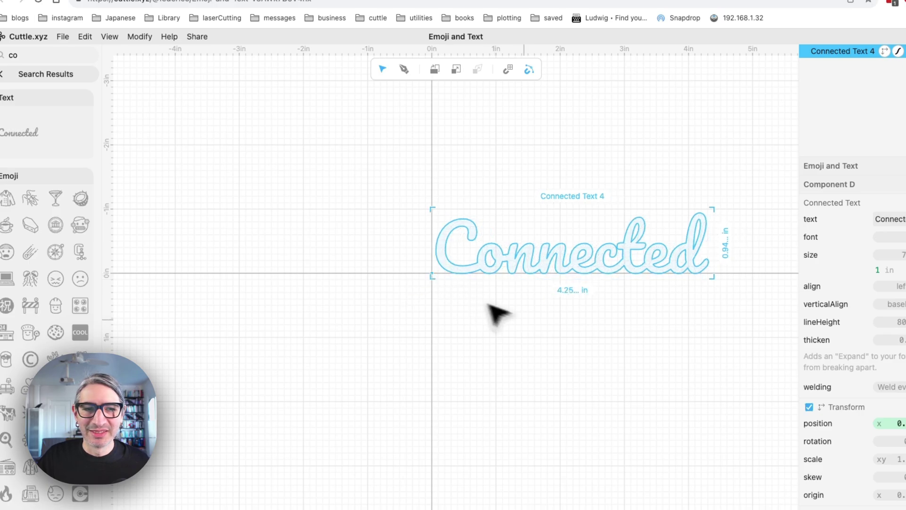
Add a second Connected text shape with right alignment and snap its anchor to the origin so it ends where the first begins.
{"action": "left_click", "coordinate": [326, 252]}
{"action": "left_click_drag", "start_coordinate": [14, 133], "coordinate": [211, 249]}
{"action": "left_click", "coordinate": [904, 303]}
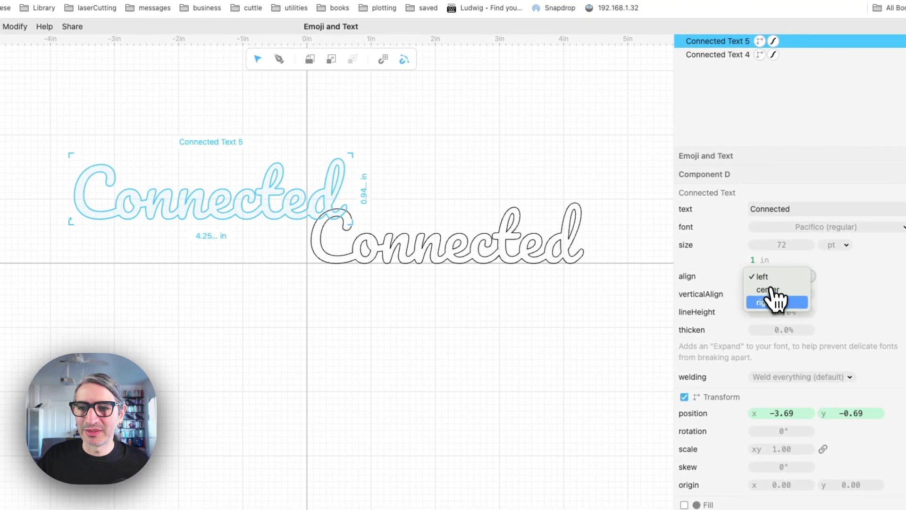
{"action": "left_click", "coordinate": [777, 302]}
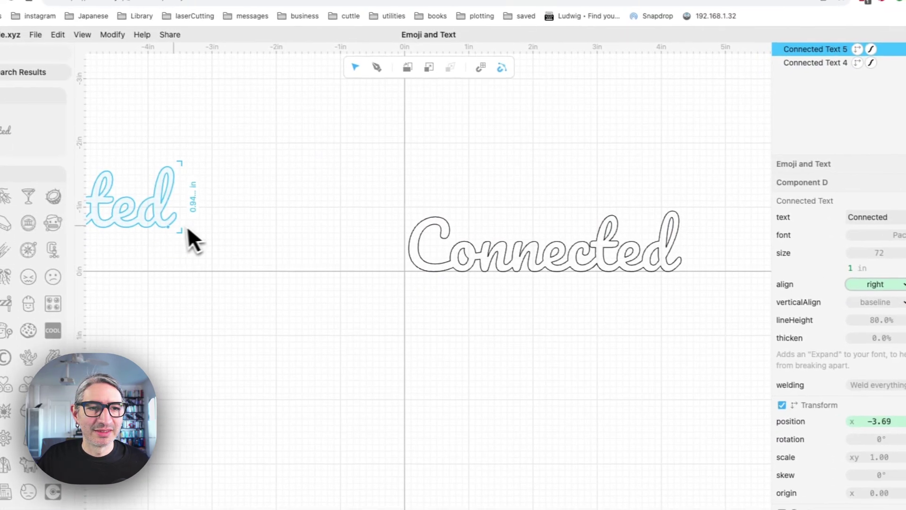
{"action": "left_click_drag", "start_coordinate": [168, 229], "coordinate": [418, 275]}
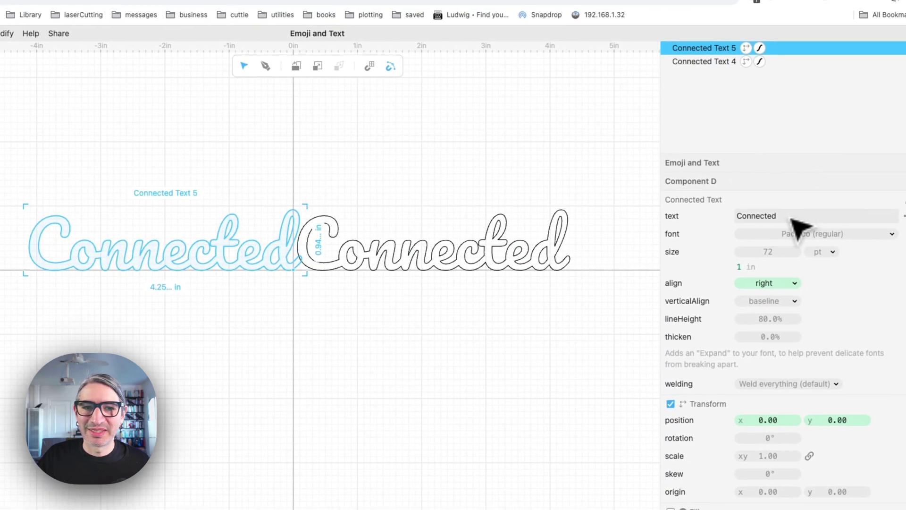
Set the right-aligned connected text to "Buddies" and the left-aligned one to "Forever".
{"action": "left_click", "coordinate": [737, 218]}
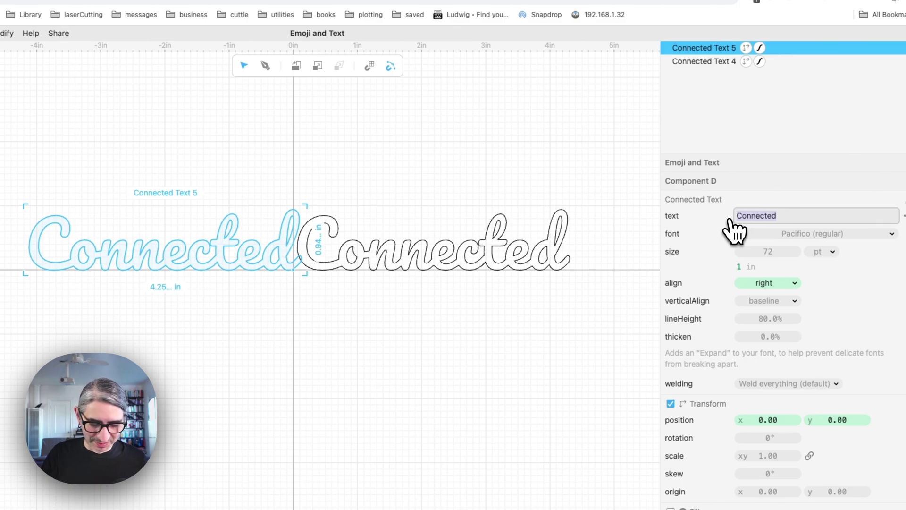
{"action": "type", "text": "Buddies"}
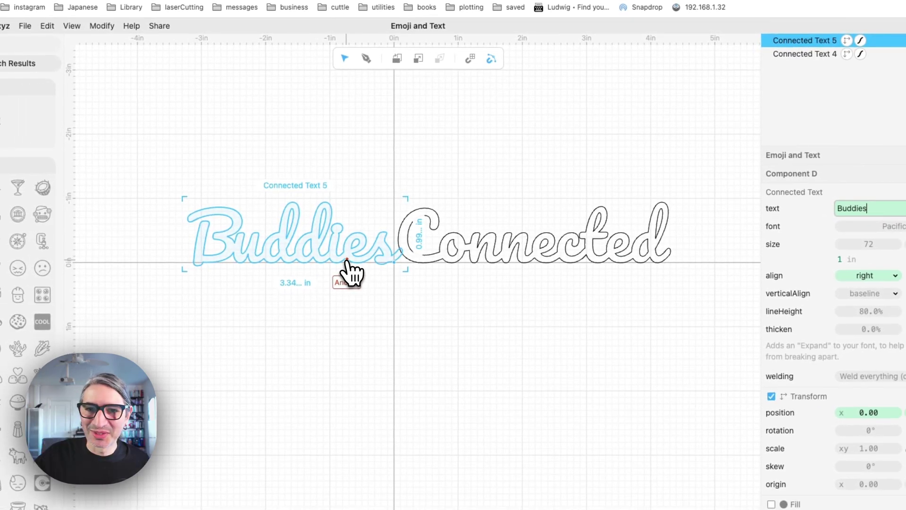
{"action": "left_click", "coordinate": [396, 262]}
{"action": "double_click", "coordinate": [727, 210]}
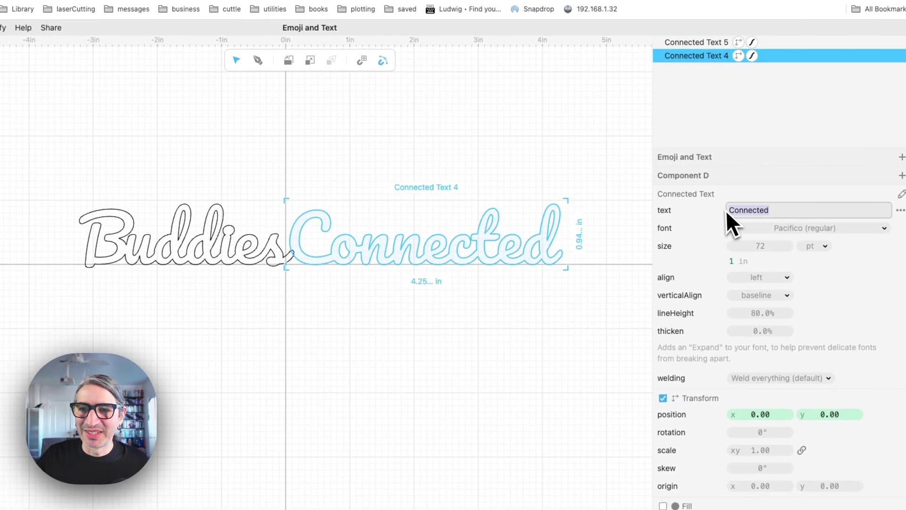
{"action": "type", "text": "Forever"}
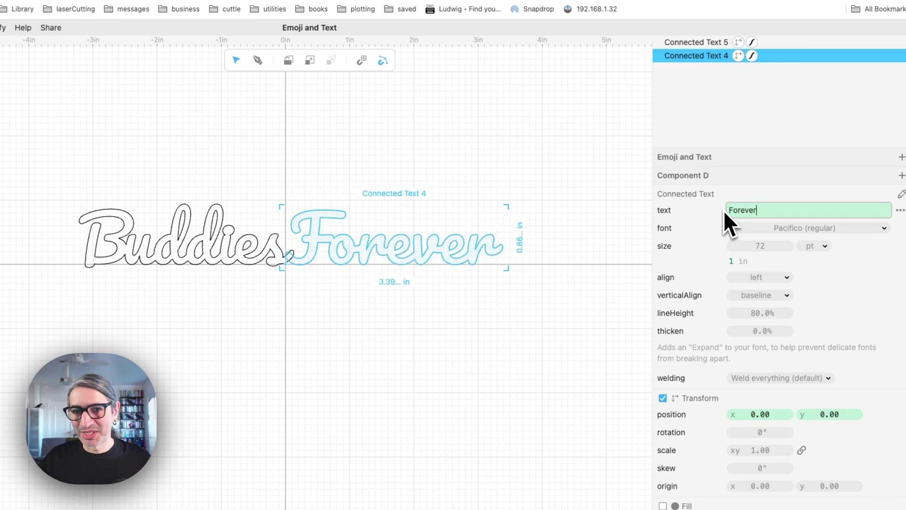
{"action": "left_click", "coordinate": [345, 365]}
Nudge the two words apart horizontally, with "Forever" at x 0.40 and "Buddies" at x -0.40, leaving a gap at the centre.
{"action": "left_click", "coordinate": [313, 264]}
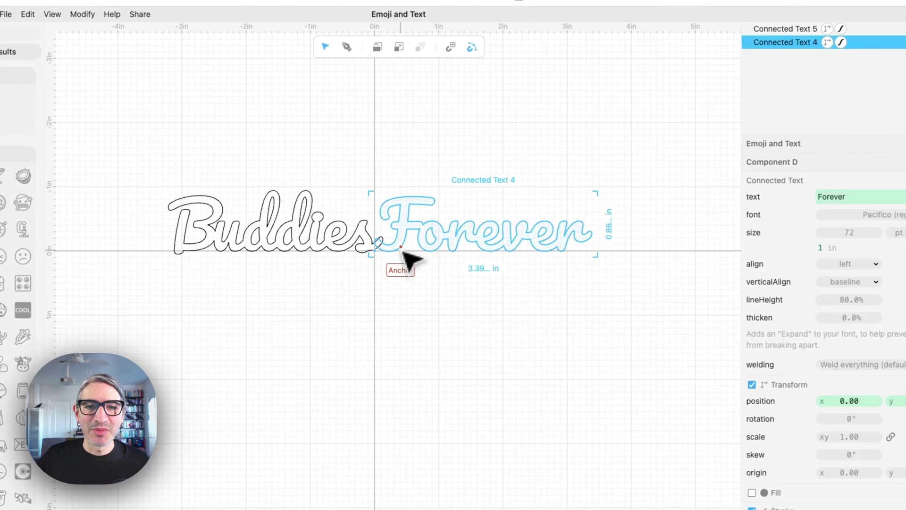
{"action": "key", "text": "Right"}
{"action": "key", "text": "Right"}
{"action": "key", "text": "Right"}
{"action": "key", "text": "Right"}
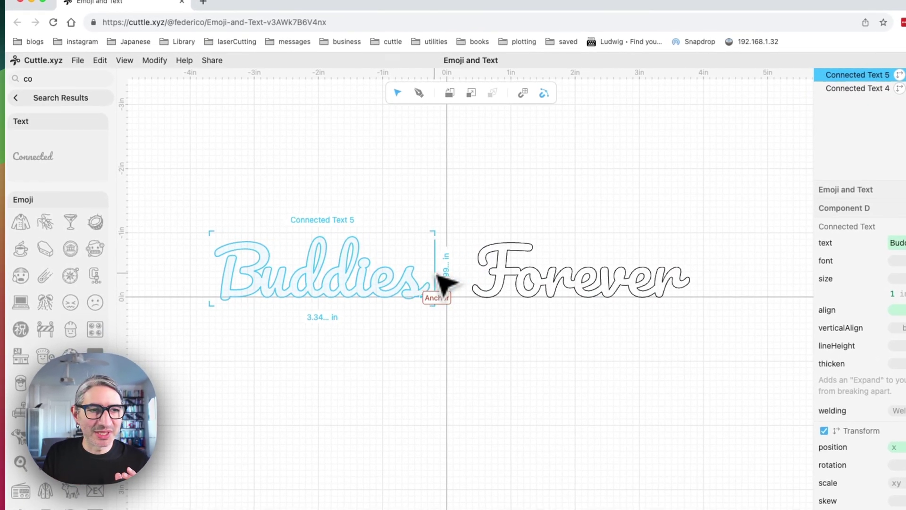
Place an emoji on the vertical axis between the two words and change it to the turkey, found by searching "tur".
{"action": "left_click", "coordinate": [19, 100]}
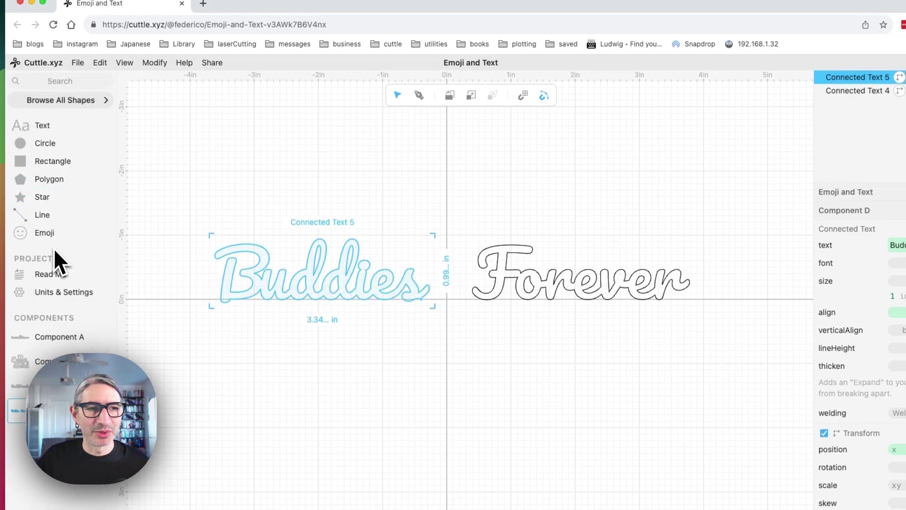
{"action": "left_click_drag", "start_coordinate": [23, 235], "coordinate": [449, 270]}
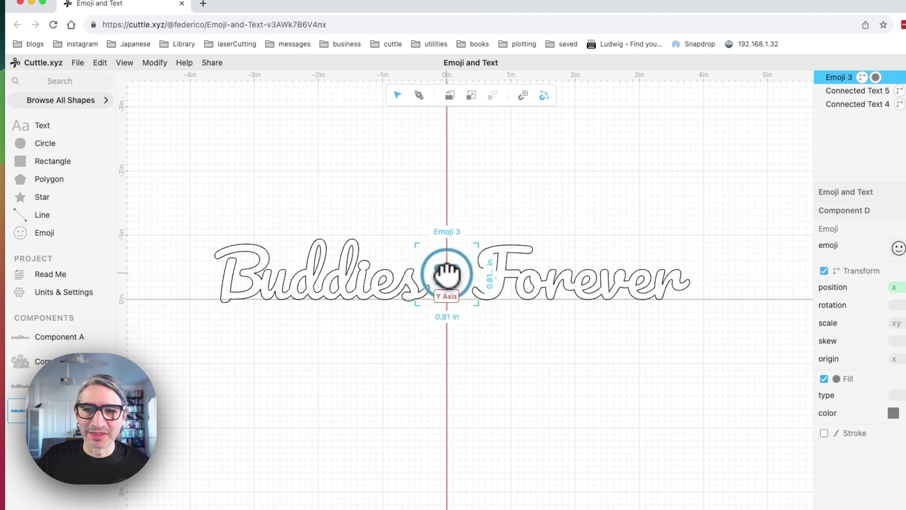
{"action": "left_click", "coordinate": [784, 220]}
{"action": "scroll", "coordinate": [731, 324], "scroll_direction": "down", "scroll_amount": 2}
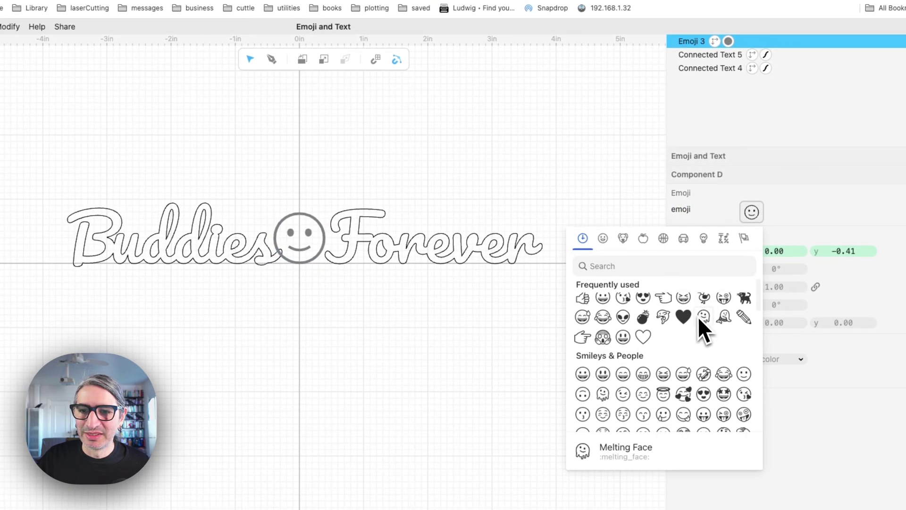
{"action": "scroll", "coordinate": [665, 319], "scroll_direction": "down", "scroll_amount": 1}
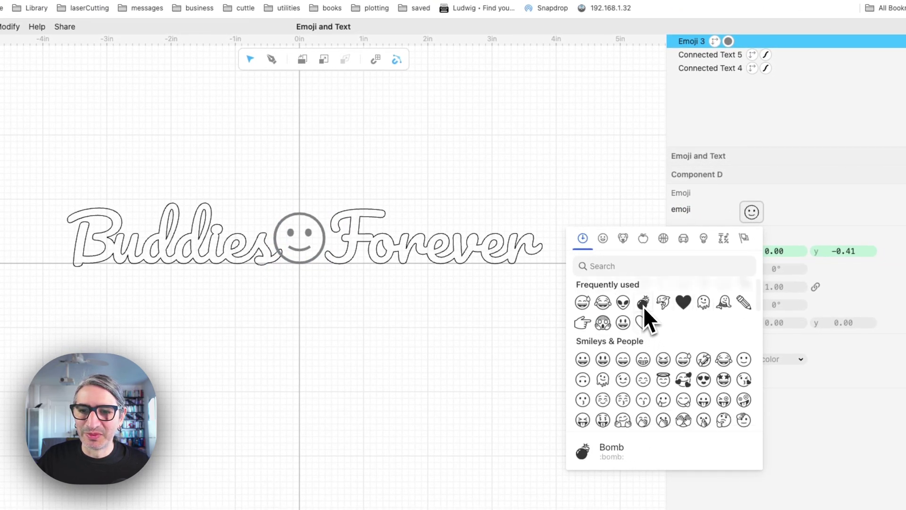
{"action": "scroll", "coordinate": [649, 321], "scroll_direction": "down", "scroll_amount": 2}
{"action": "scroll", "coordinate": [651, 326], "scroll_direction": "up", "scroll_amount": 4}
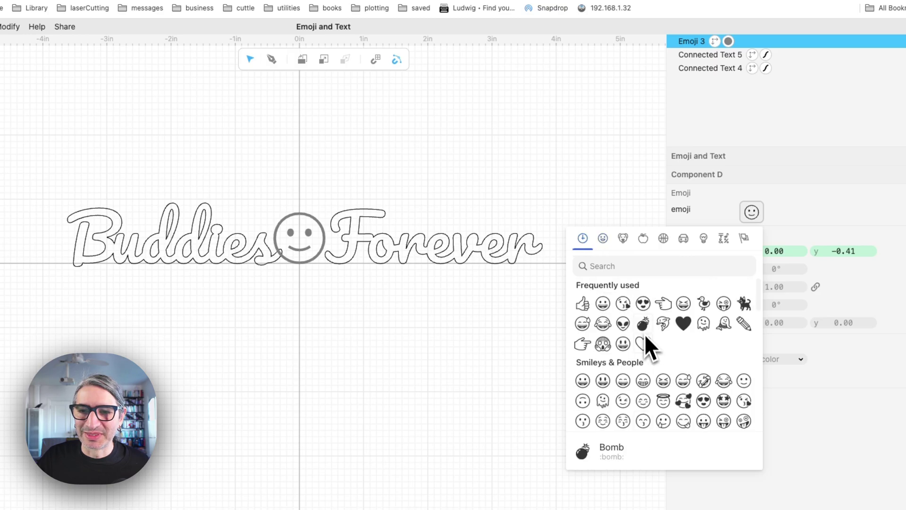
{"action": "type", "text": "tur"}
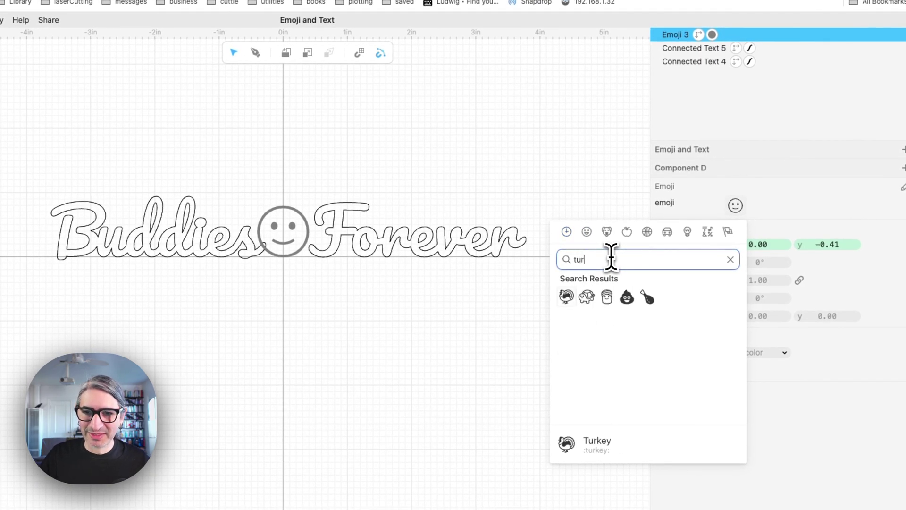
{"action": "left_click", "coordinate": [566, 298]}
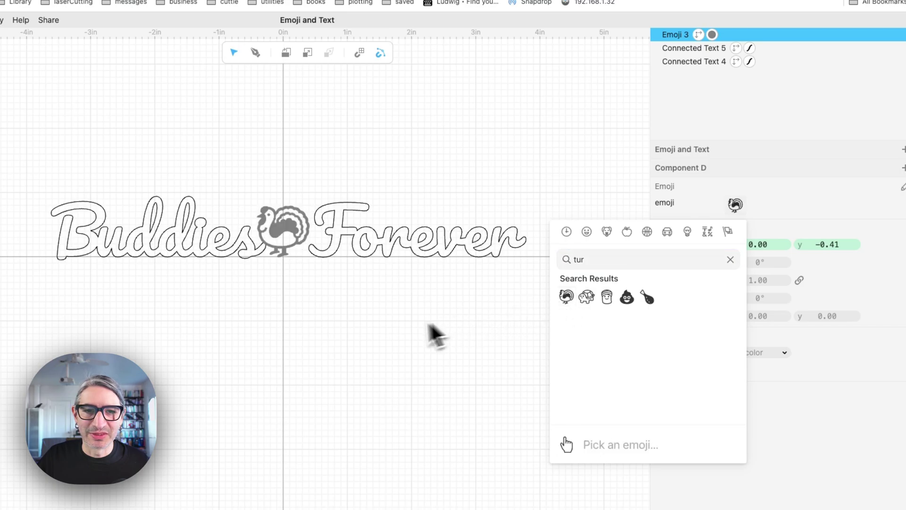
{"action": "left_click", "coordinate": [395, 341]}
Scale the turkey emoji to 1.31 and position it at x 0.01 so it overlaps both words.
{"action": "left_click_drag", "start_coordinate": [759, 282], "coordinate": [815, 280]}
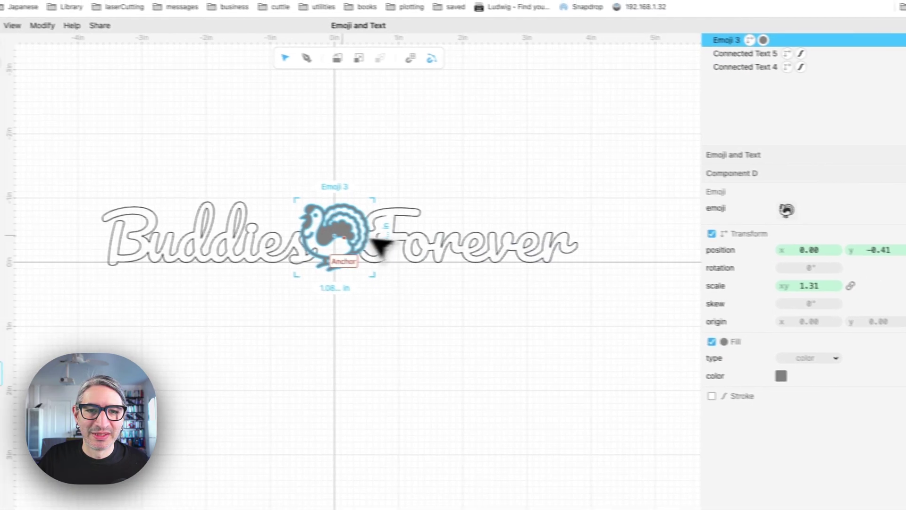
{"action": "left_click_drag", "start_coordinate": [283, 231], "coordinate": [285, 230]}
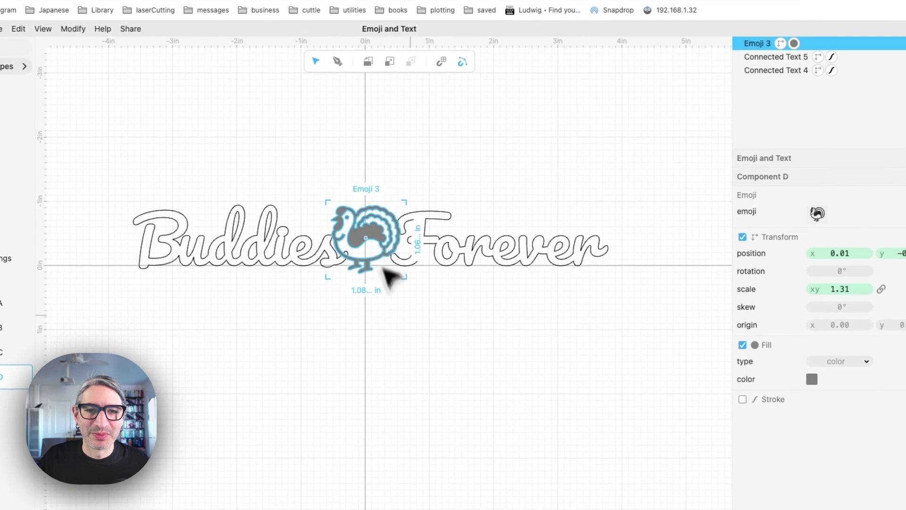
{"action": "left_click", "coordinate": [416, 317]}
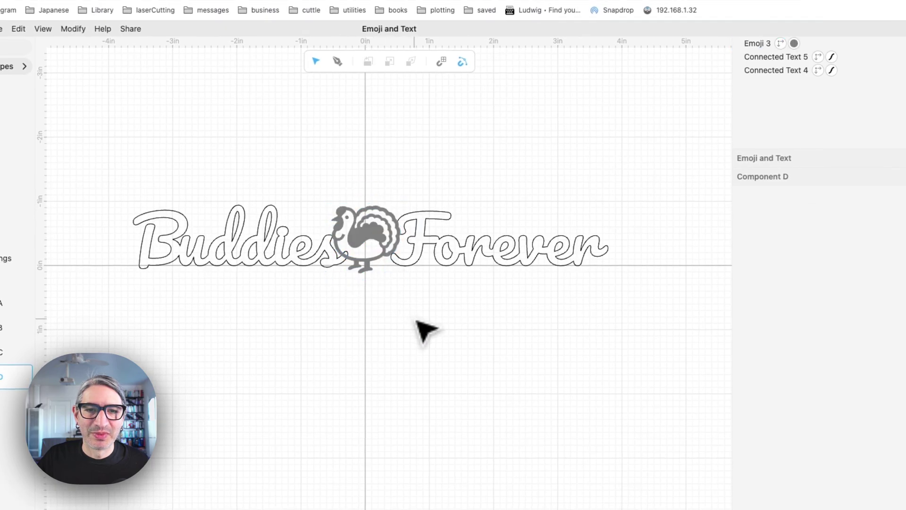
Change the connected text before the turkey to "Happy".
{"action": "left_click", "coordinate": [253, 246]}
{"action": "double_click", "coordinate": [813, 206]}
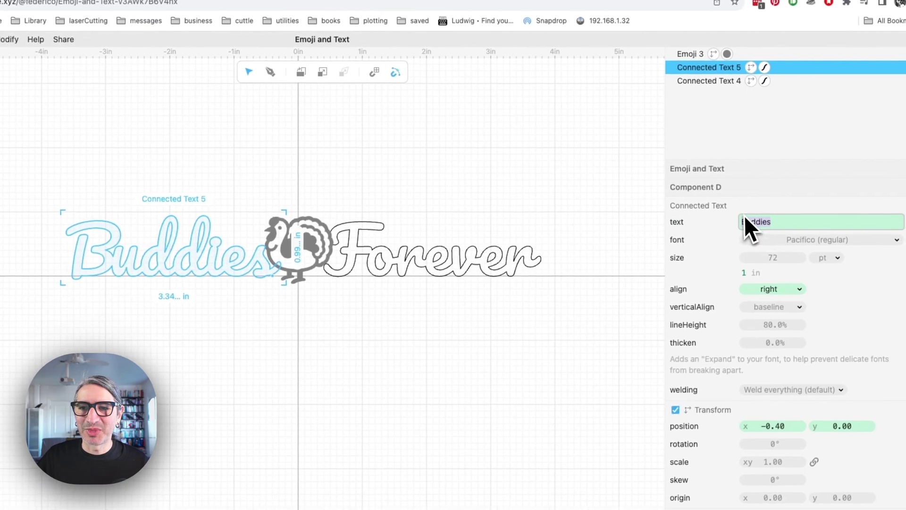
{"action": "type", "text": "Happy"}
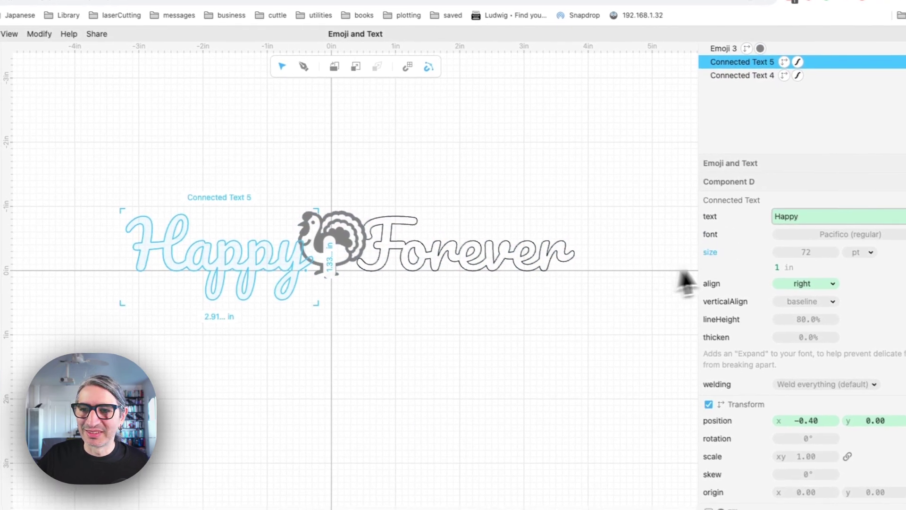
Change the connected text after the turkey to "Thanksgiving".
{"action": "left_click", "coordinate": [451, 255]}
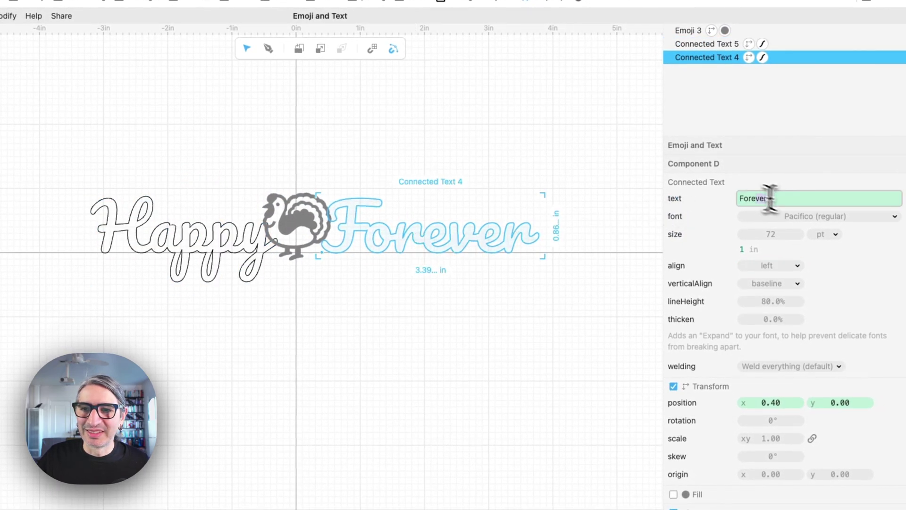
{"action": "type", "text": "Thanks"}
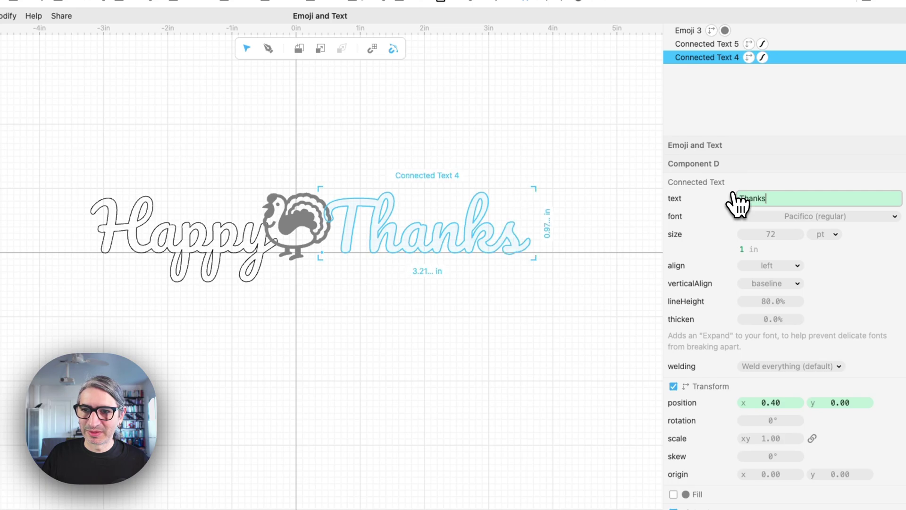
{"action": "type", "text": "giving"}
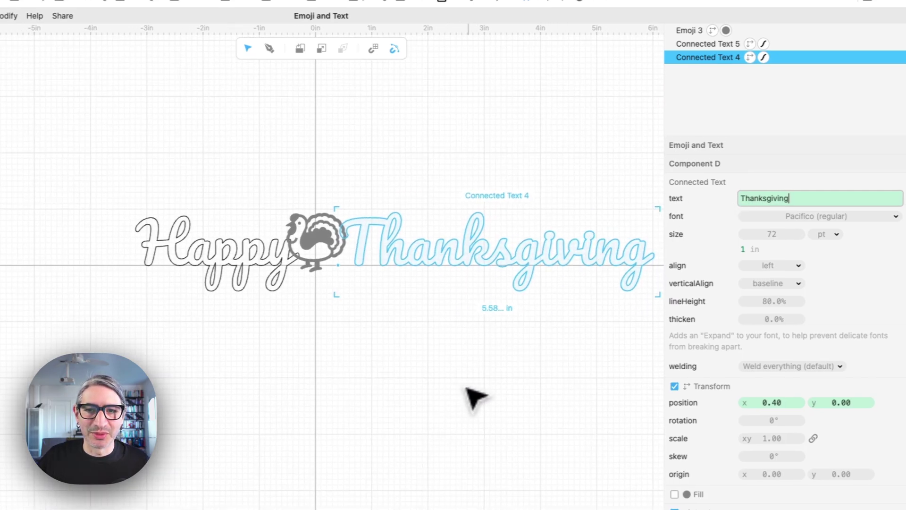
{"action": "left_click_drag", "start_coordinate": [483, 369], "coordinate": [484, 359]}
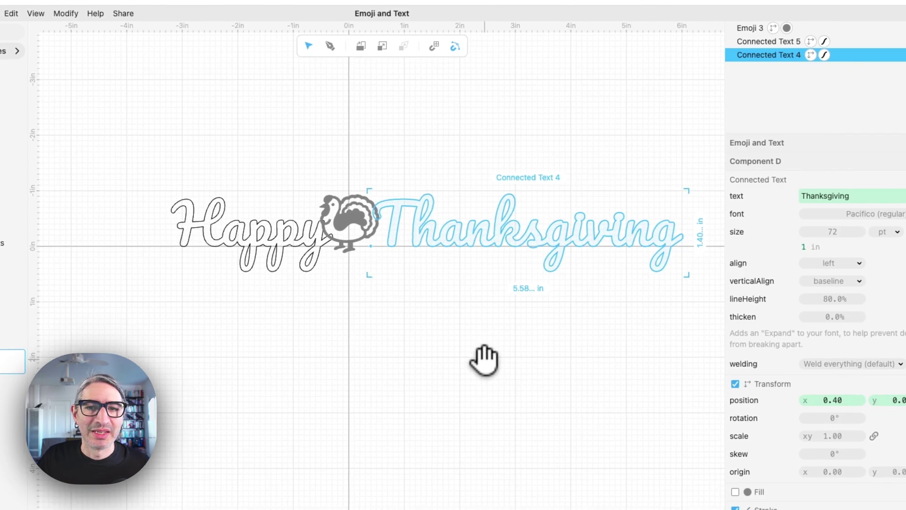
Turn on a color fill for both the "Happy" and "Thanksgiving" connected texts.
{"action": "left_click", "coordinate": [259, 233]}
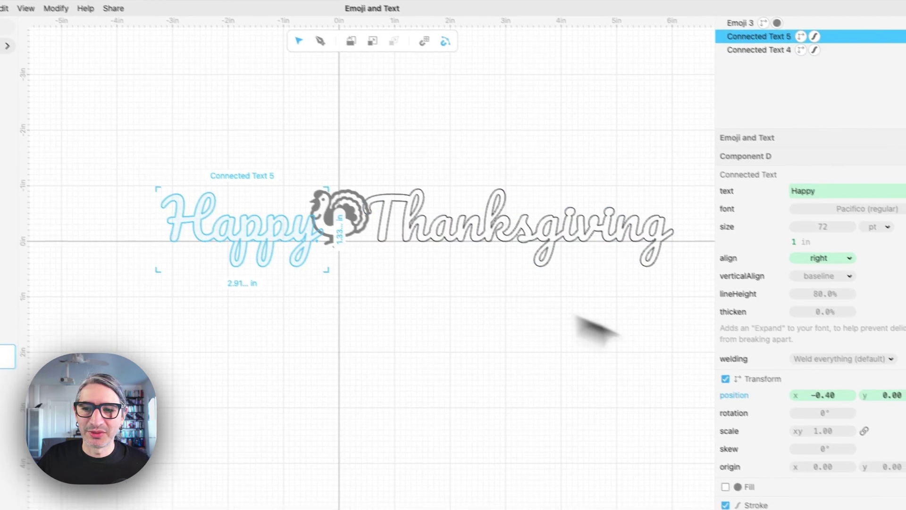
{"action": "left_click", "coordinate": [693, 470]}
{"action": "left_click", "coordinate": [536, 225]}
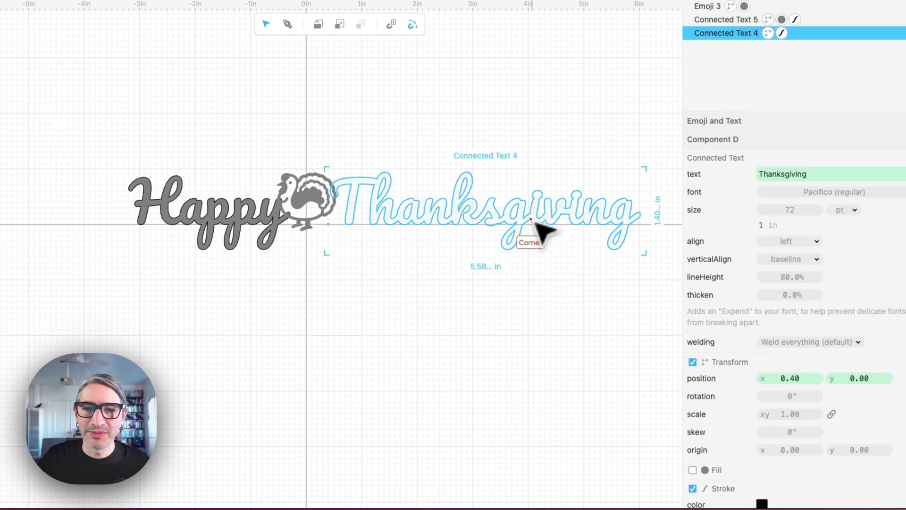
{"action": "left_click", "coordinate": [692, 470]}
{"action": "left_click", "coordinate": [518, 423]}
Merge the turkey emoji and both filled connected texts, "Happy" and "Thanksgiving", into one shape with the Flatten modifier.
{"action": "left_click_drag", "start_coordinate": [87, 118], "coordinate": [587, 315]}
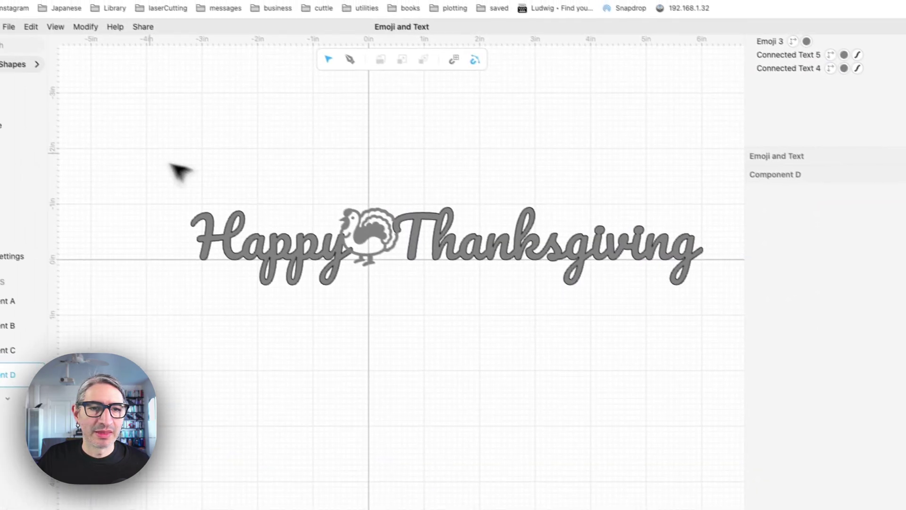
{"action": "left_click_drag", "start_coordinate": [610, 346], "coordinate": [682, 357]}
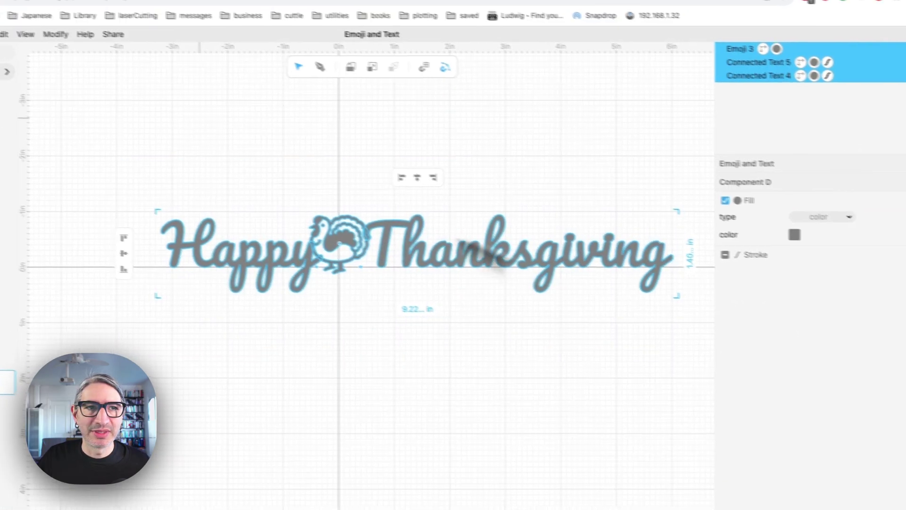
{"action": "left_click", "coordinate": [130, 53]}
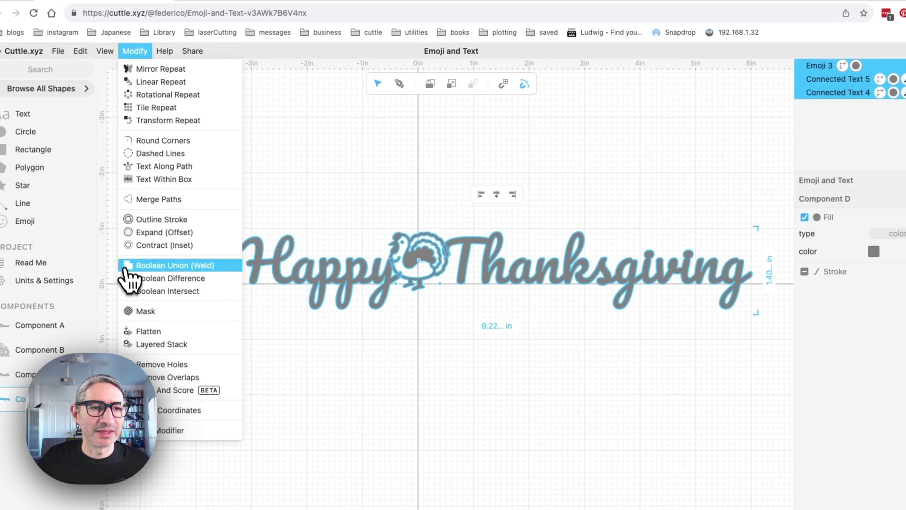
{"action": "left_click", "coordinate": [148, 332]}
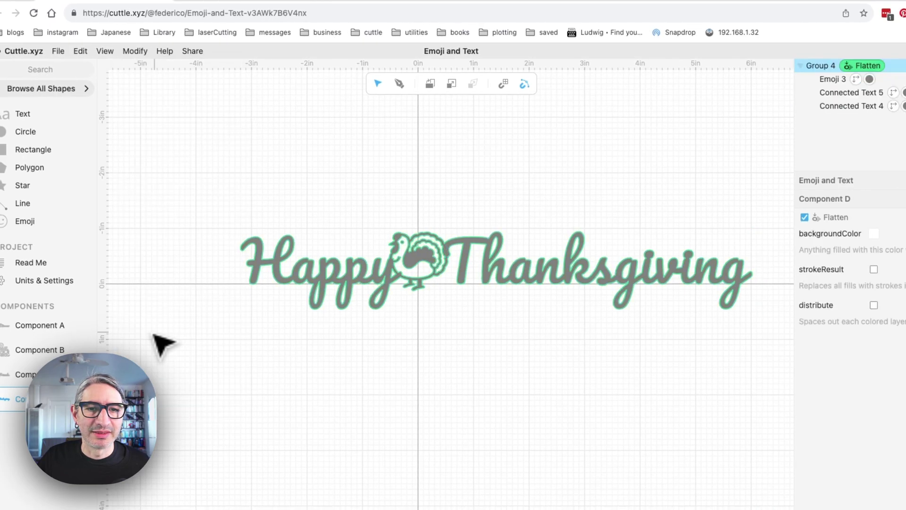
{"action": "left_click_drag", "start_coordinate": [440, 371], "coordinate": [415, 348]}
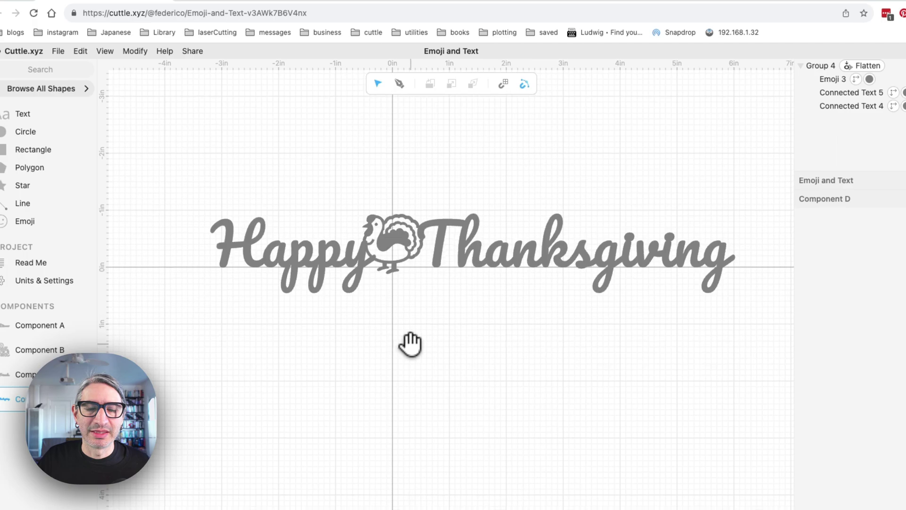
{"action": "scroll", "coordinate": [412, 345], "scroll_direction": "down", "scroll_amount": 1}
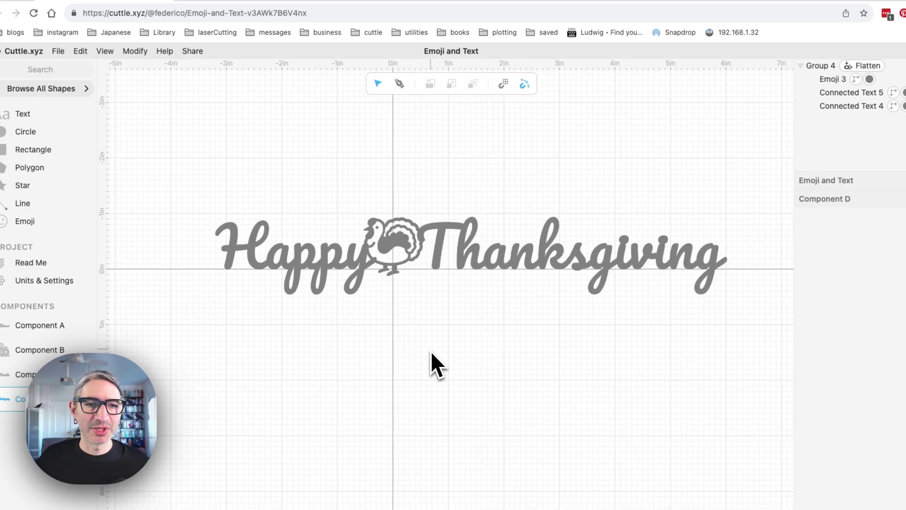
Turn on strokeResult for the flattened turkey and text group so its fills are replaced with cut outlines.
{"action": "left_click", "coordinate": [493, 267]}
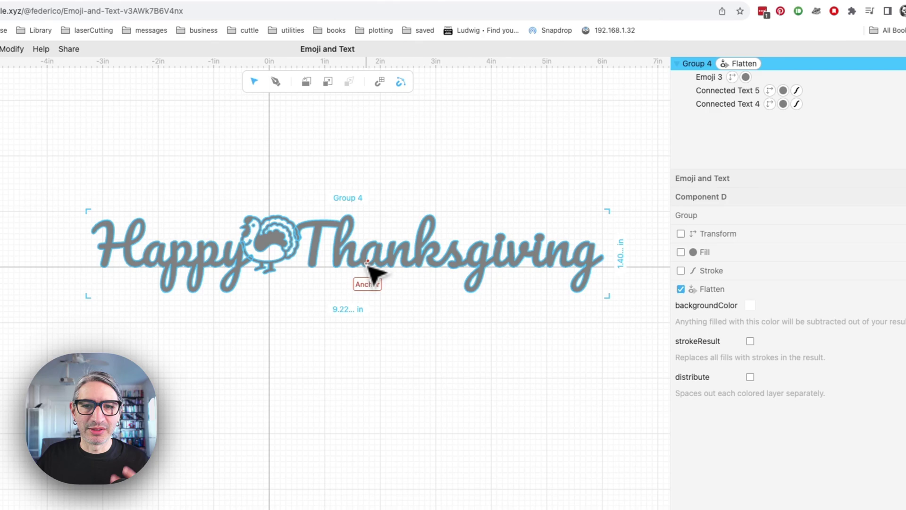
{"action": "left_click", "coordinate": [748, 341]}
{"action": "left_click", "coordinate": [522, 364]}
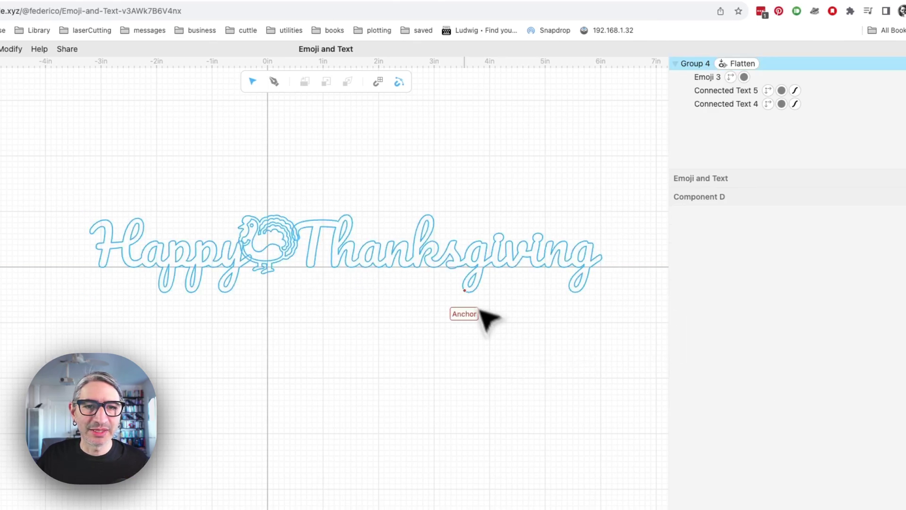
Change the connected text after the turkey inside the flattened group to "Days" and leave the group.
{"action": "double_click", "coordinate": [420, 268]}
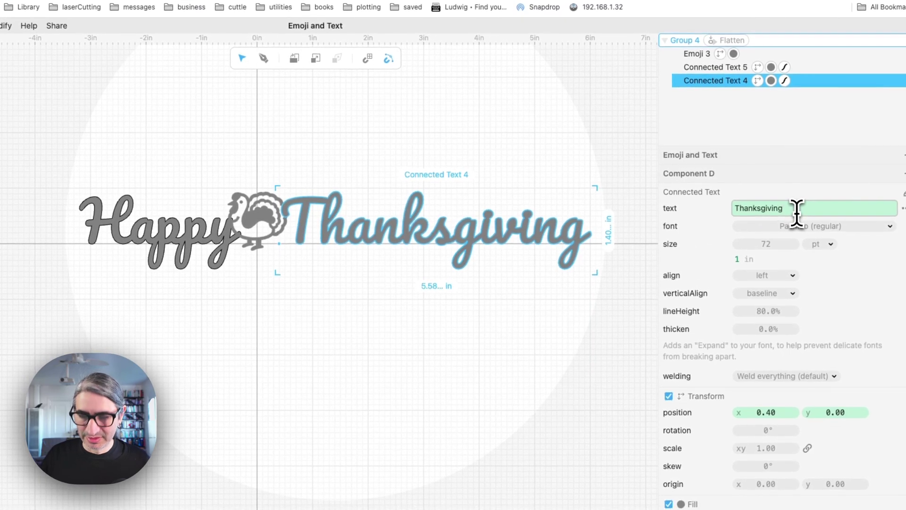
{"action": "left_click", "coordinate": [797, 208]}
{"action": "key", "text": "BackSpace"}
{"action": "key", "text": "BackSpace"}
{"action": "key", "text": "BackSpace"}
{"action": "key", "text": "BackSpace"}
{"action": "key", "text": "BackSpace"}
{"action": "key", "text": "BackSpace"}
{"action": "key", "text": "BackSpace"}
{"action": "key", "text": "BackSpace"}
{"action": "key", "text": "BackSpace"}
{"action": "key", "text": "BackSpace"}
{"action": "key", "text": "BackSpace"}
{"action": "key", "text": "BackSpace"}
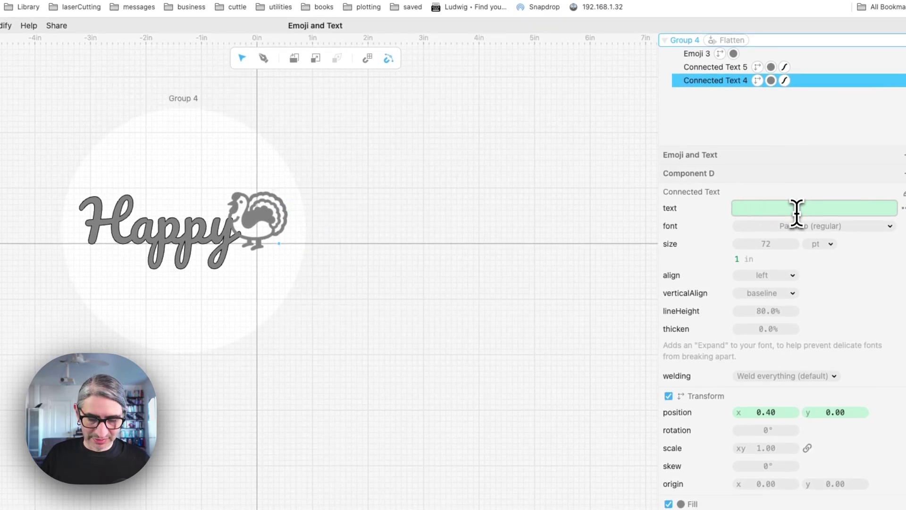
{"action": "type", "text": "Days"}
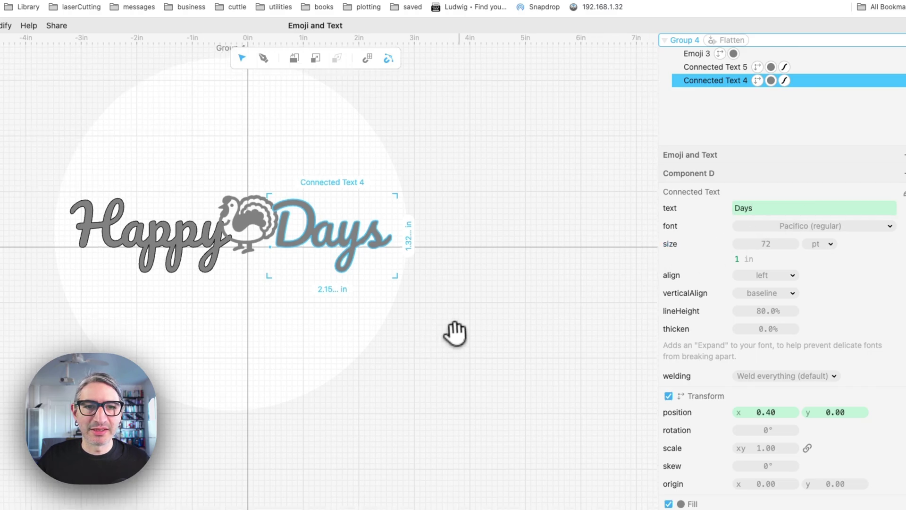
{"action": "left_click", "coordinate": [453, 334]}
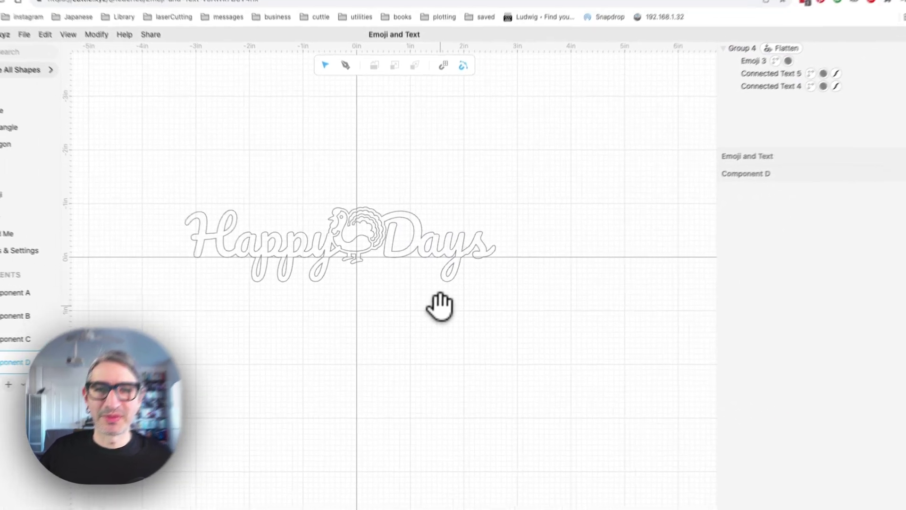